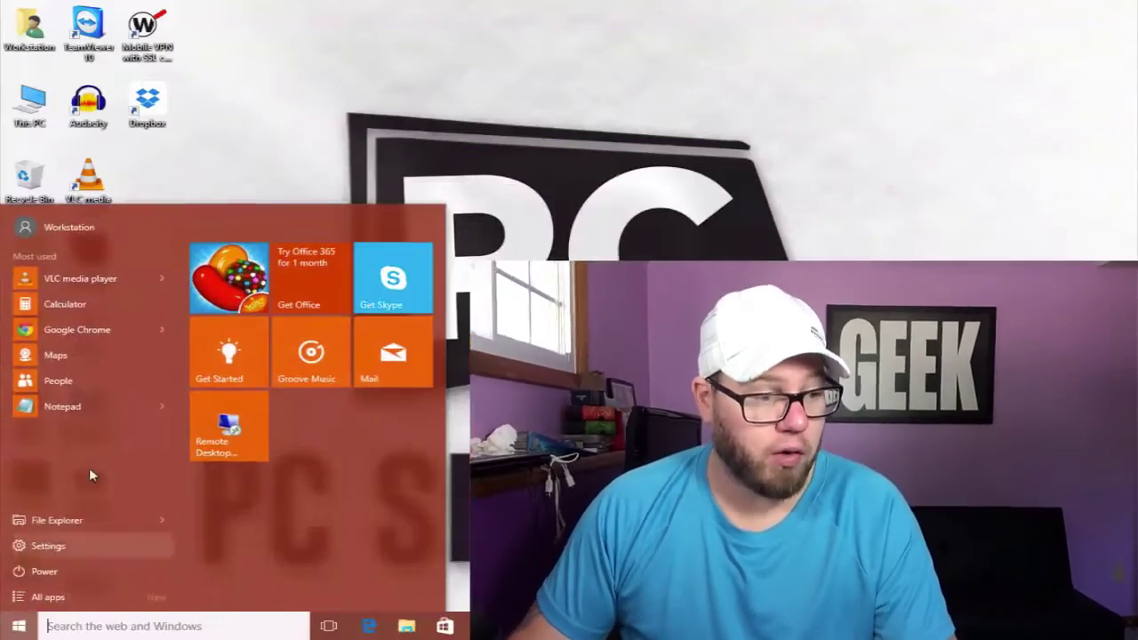
# - Open the Devices settings and review the Printers & scanners page, including the installed printers and the metered connection option
pyautogui.click(74, 544)
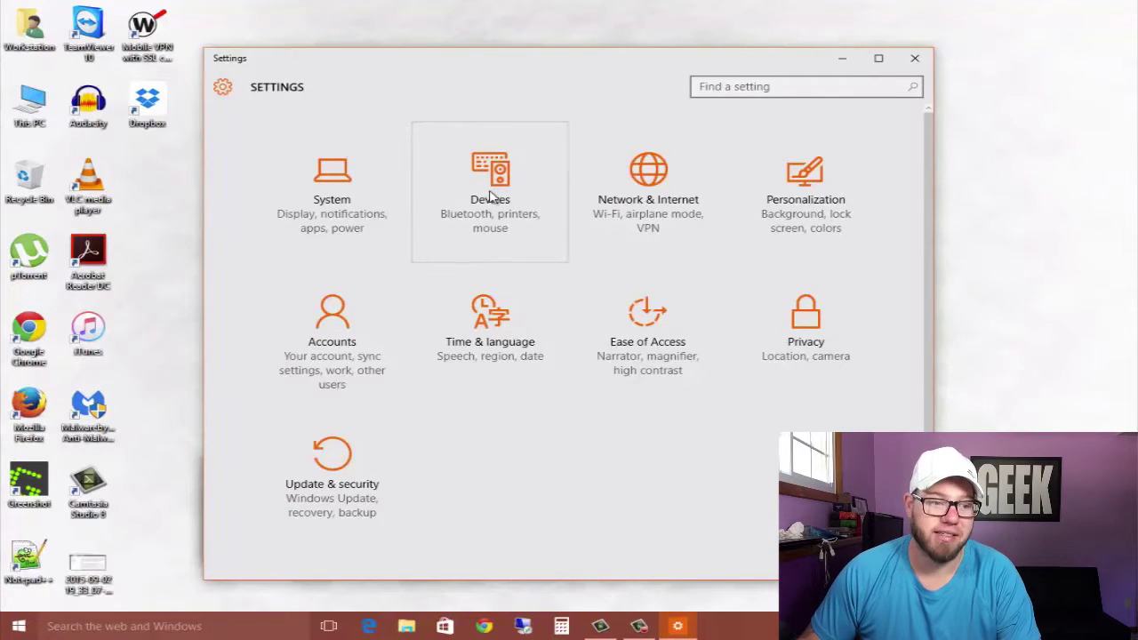
pyautogui.click(505, 191)
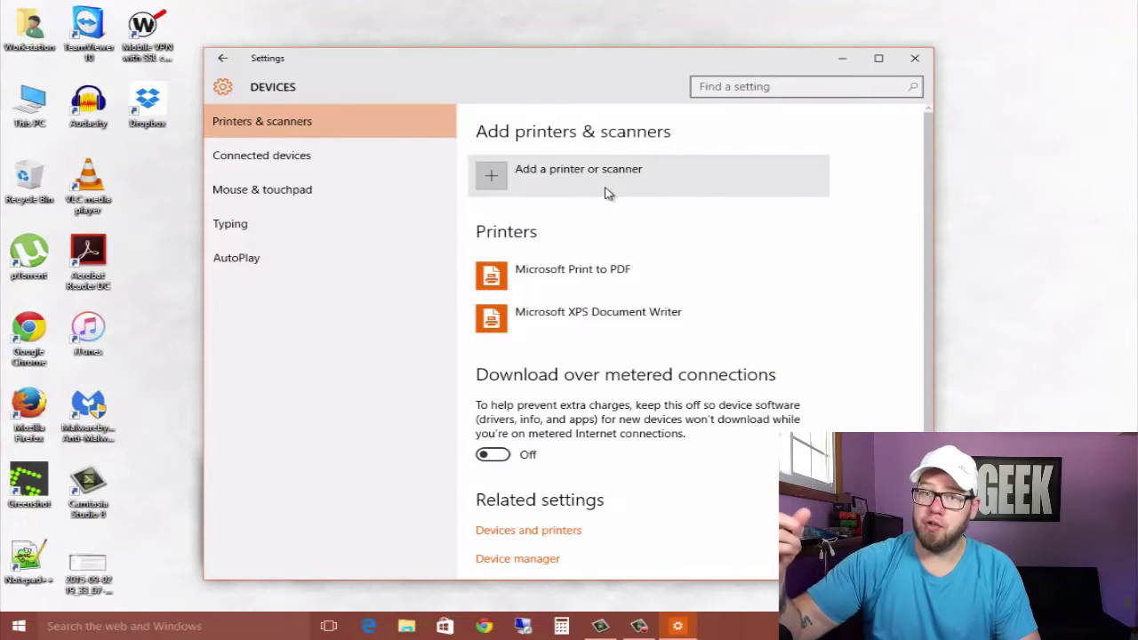
pyautogui.scroll(-1, 623, 252)
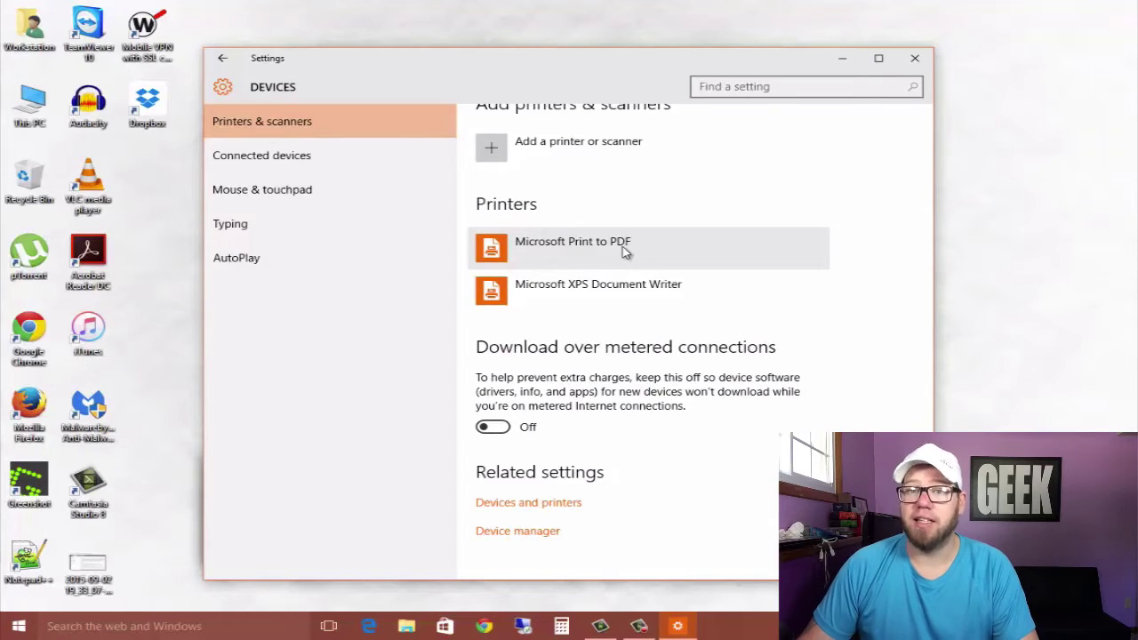
pyautogui.scroll(1, 622, 251)
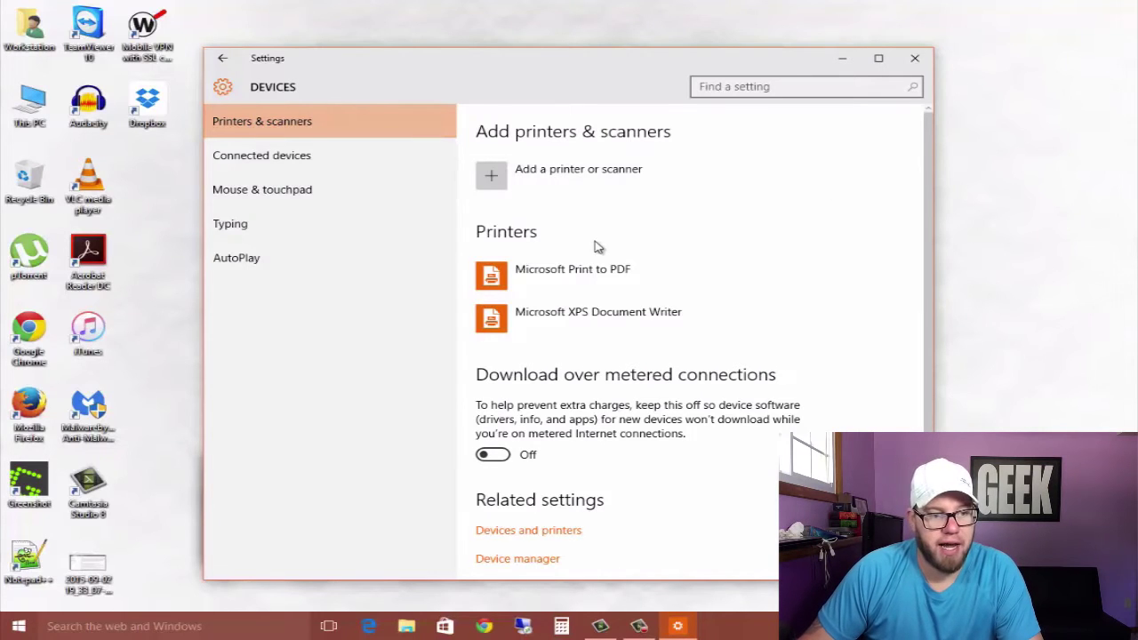
pyautogui.scroll(-1, 595, 246)
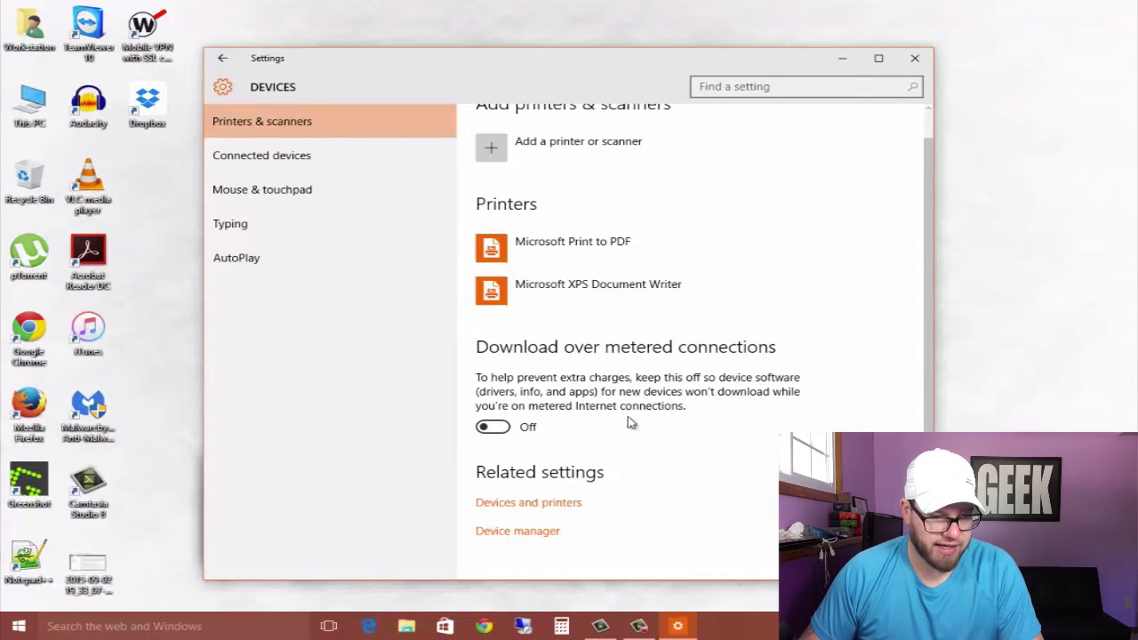
pyautogui.scroll(1, 622, 488)
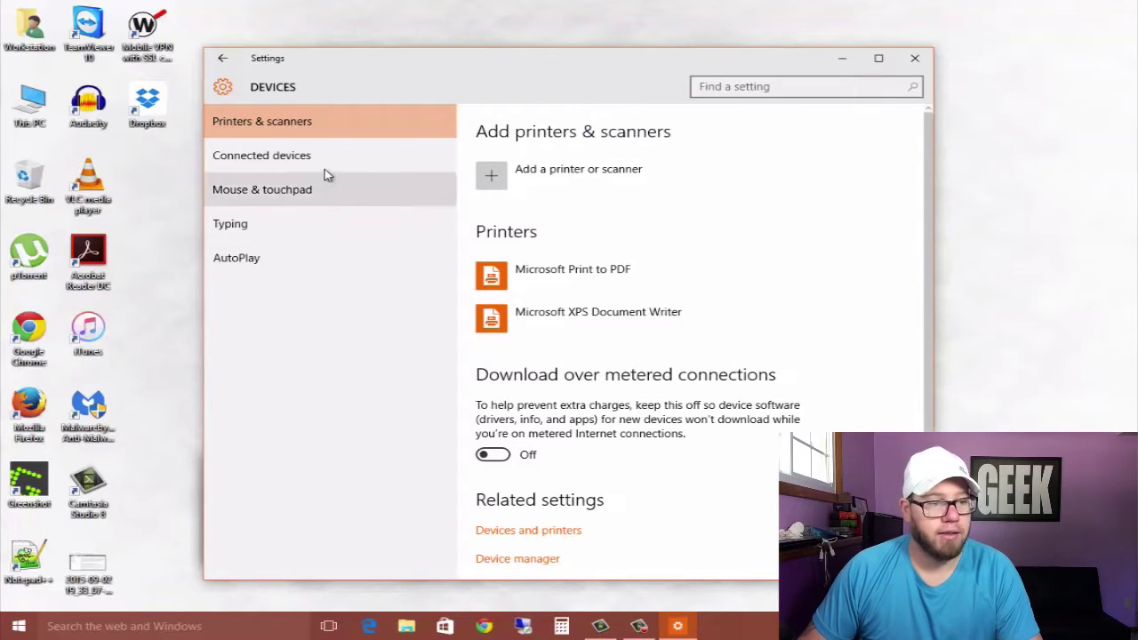
# - Review the Connected devices page, from the list of other devices to the metered connection download option and related settings
pyautogui.click(279, 166)
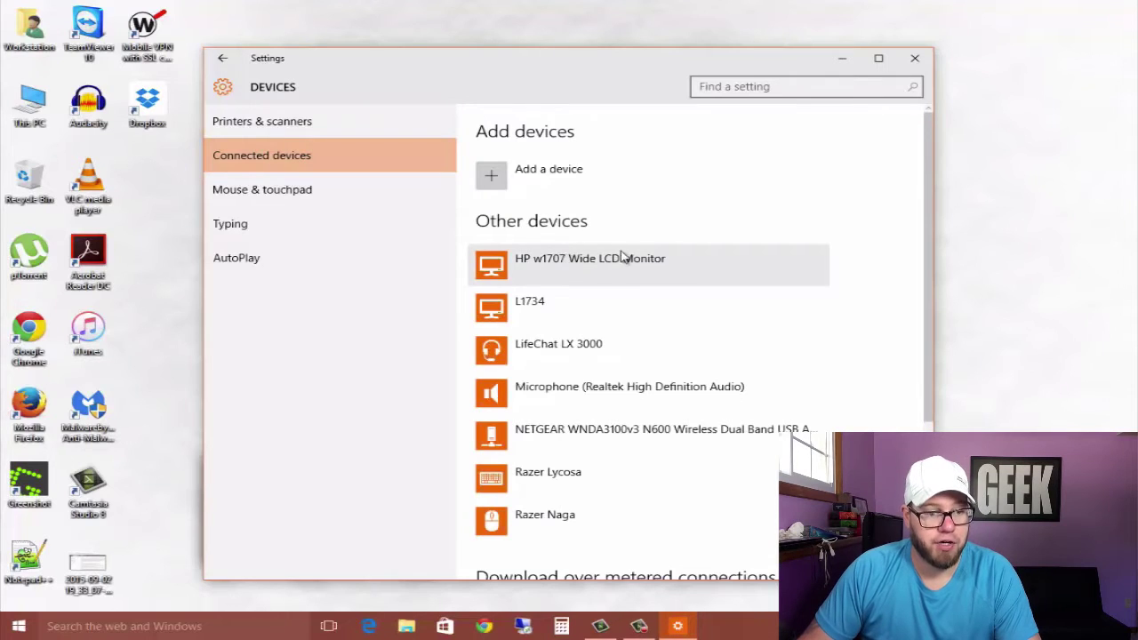
pyautogui.scroll(-1, 625, 256)
pyautogui.scroll(1, 625, 256)
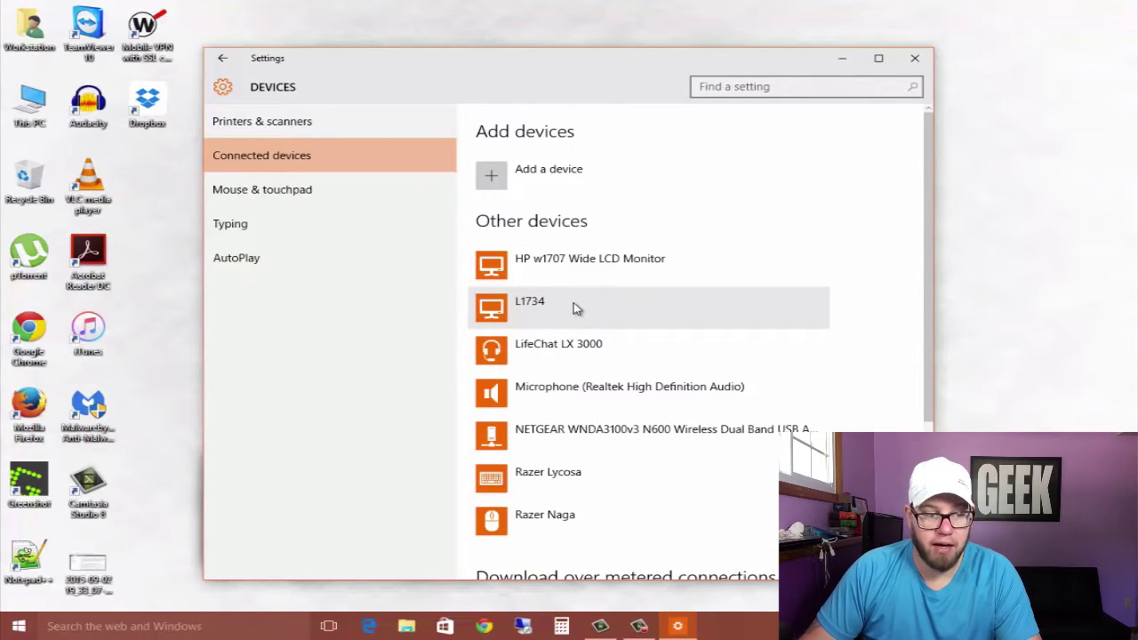
pyautogui.scroll(-1, 574, 308)
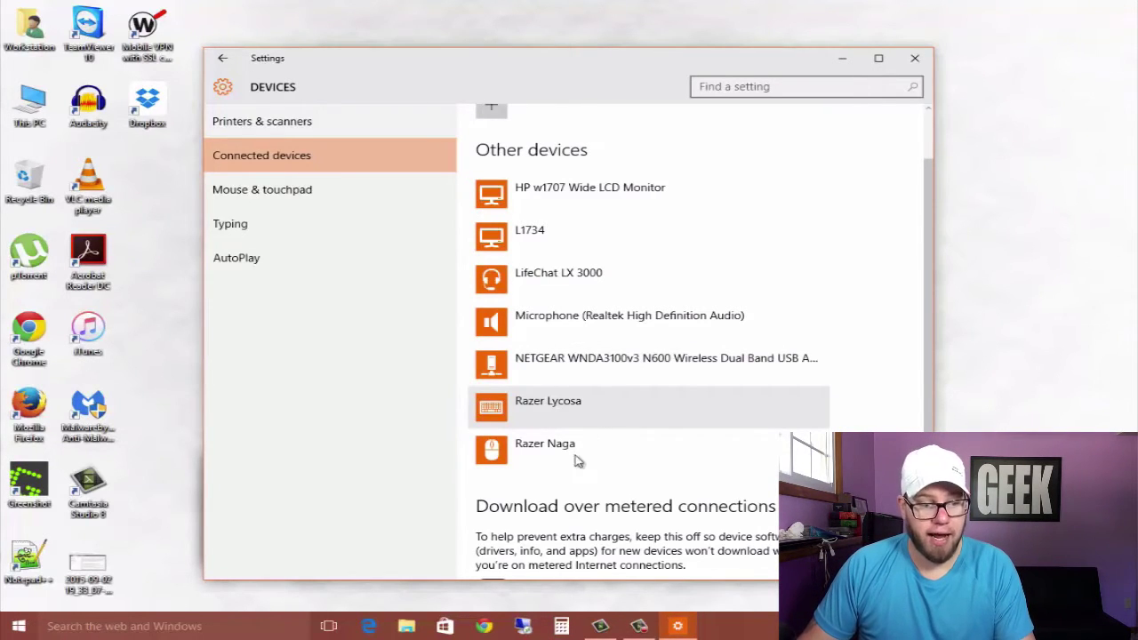
pyautogui.scroll(-3, 702, 405)
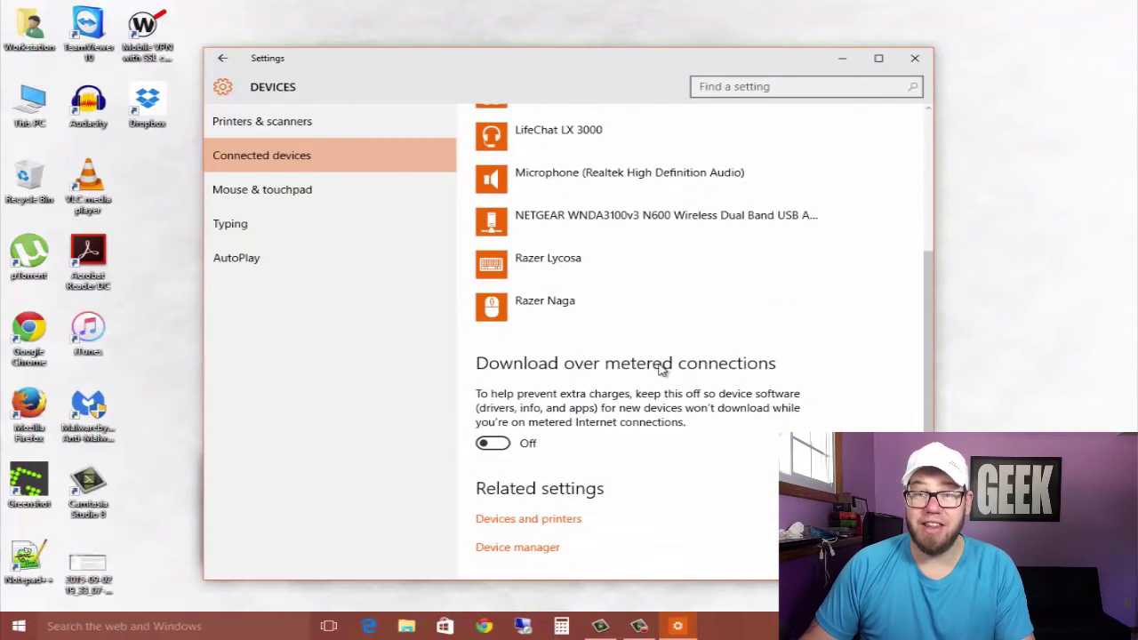
pyautogui.scroll(5, 666, 368)
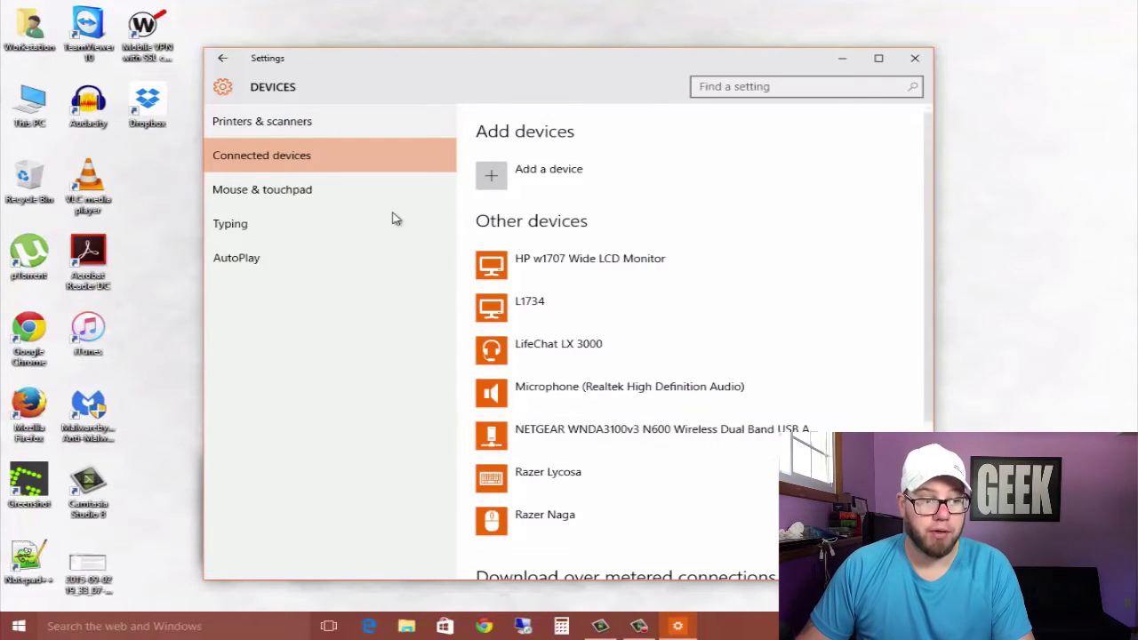
pyautogui.scroll(-5, 622, 338)
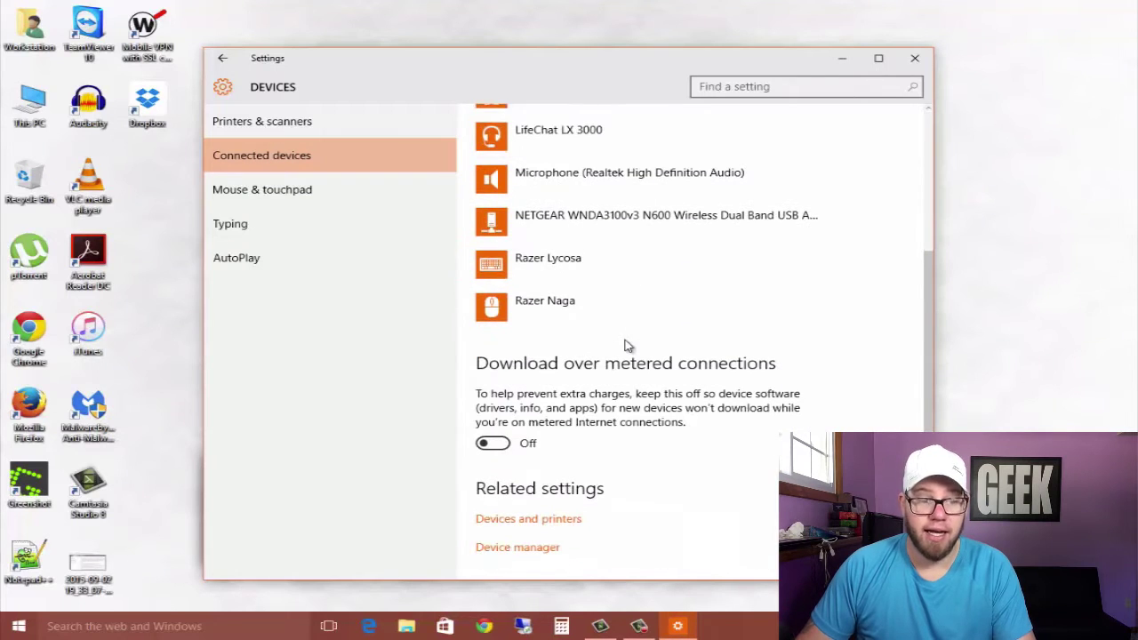
pyautogui.scroll(5, 625, 344)
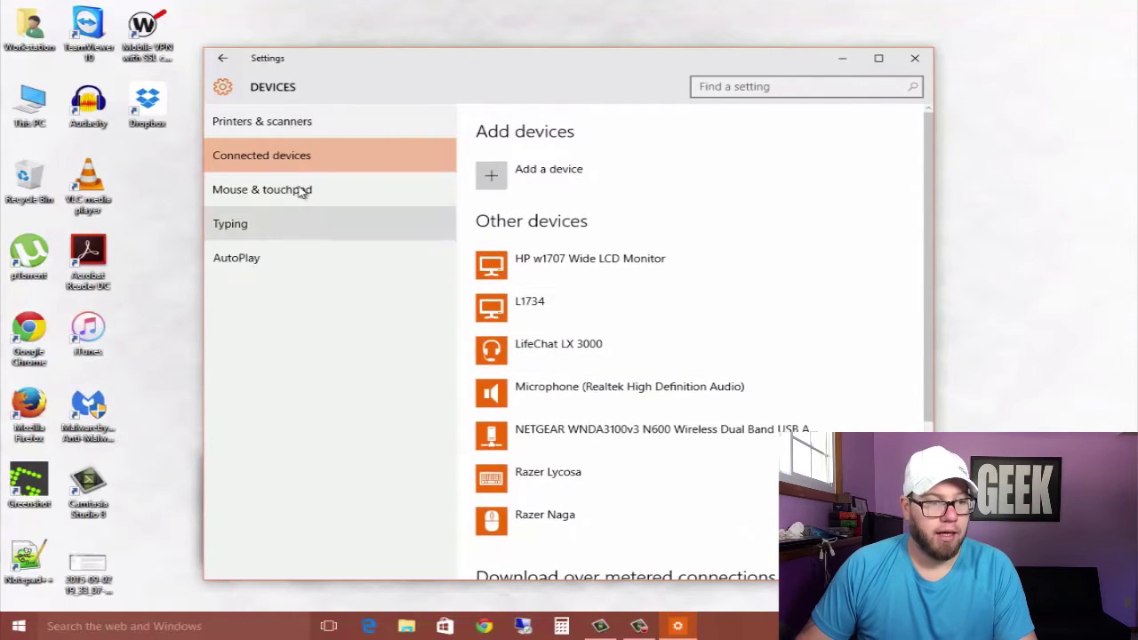
# - Examine the mouse's primary button and wheel scrolling choices without changing them, and view the Typing page's spelling options
pyautogui.click(299, 190)
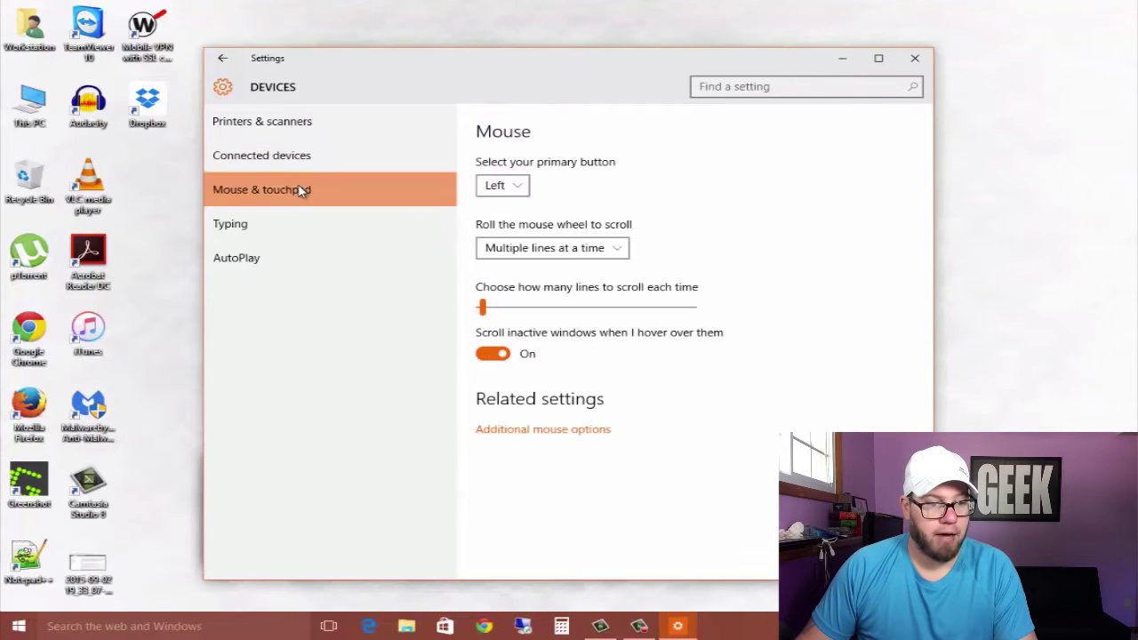
pyautogui.click(521, 189)
pyautogui.click(529, 184)
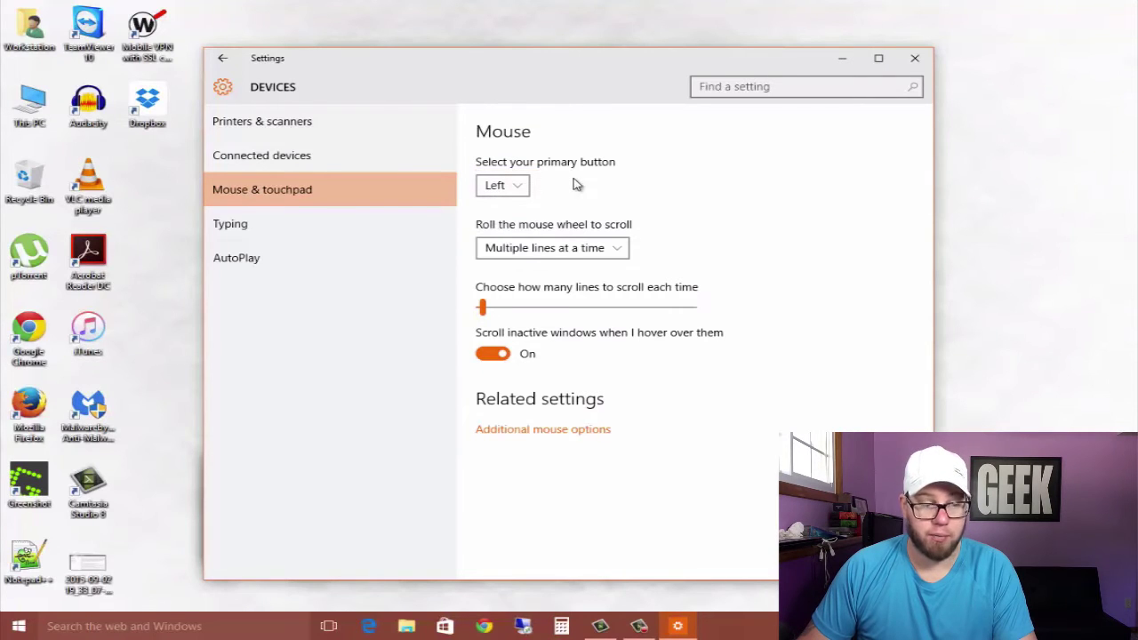
pyautogui.click(534, 182)
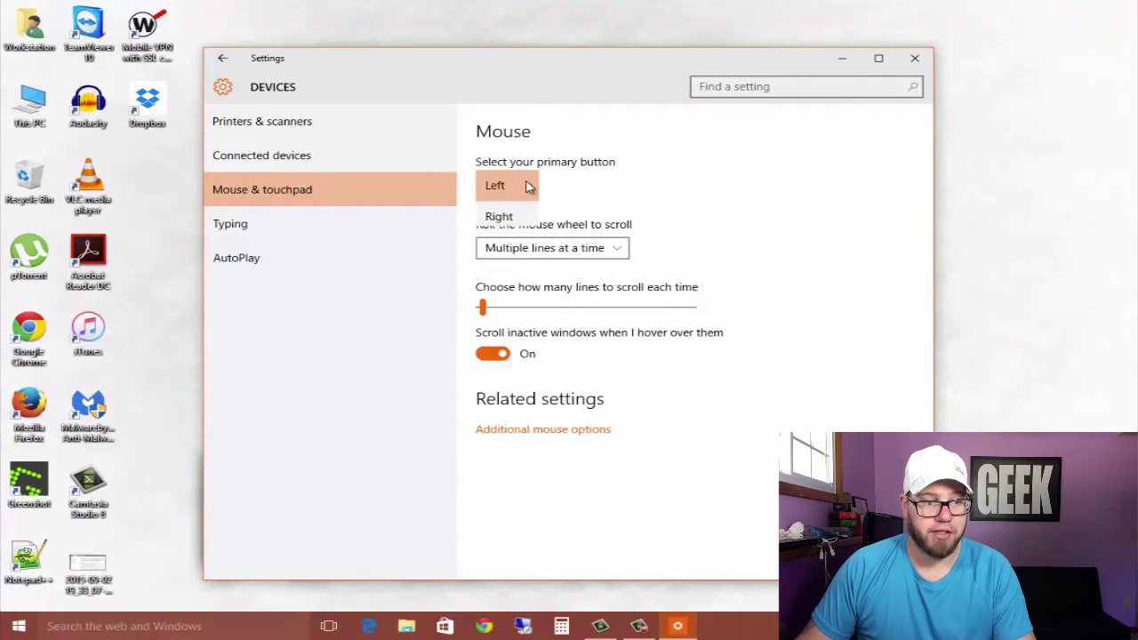
pyautogui.click(528, 184)
pyautogui.click(614, 254)
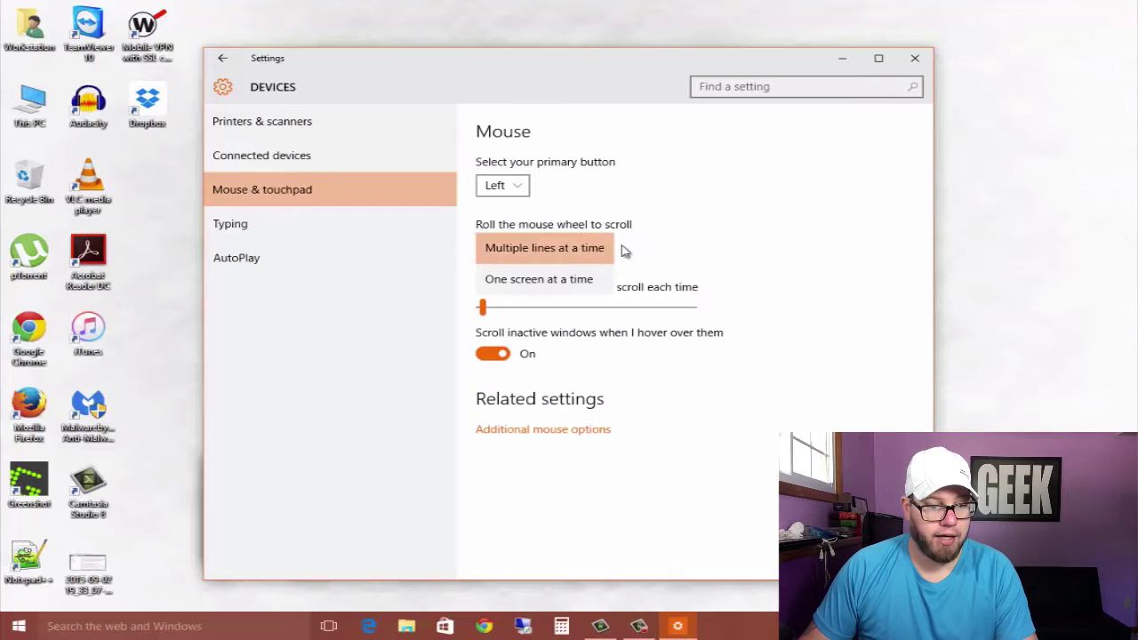
pyautogui.click(684, 212)
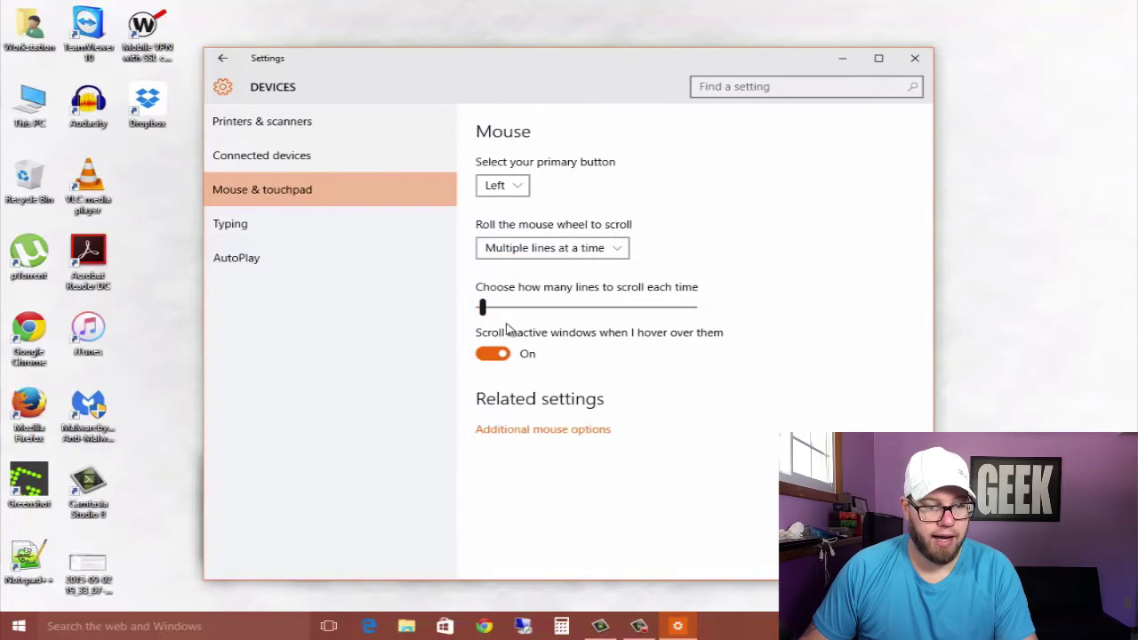
pyautogui.click(301, 224)
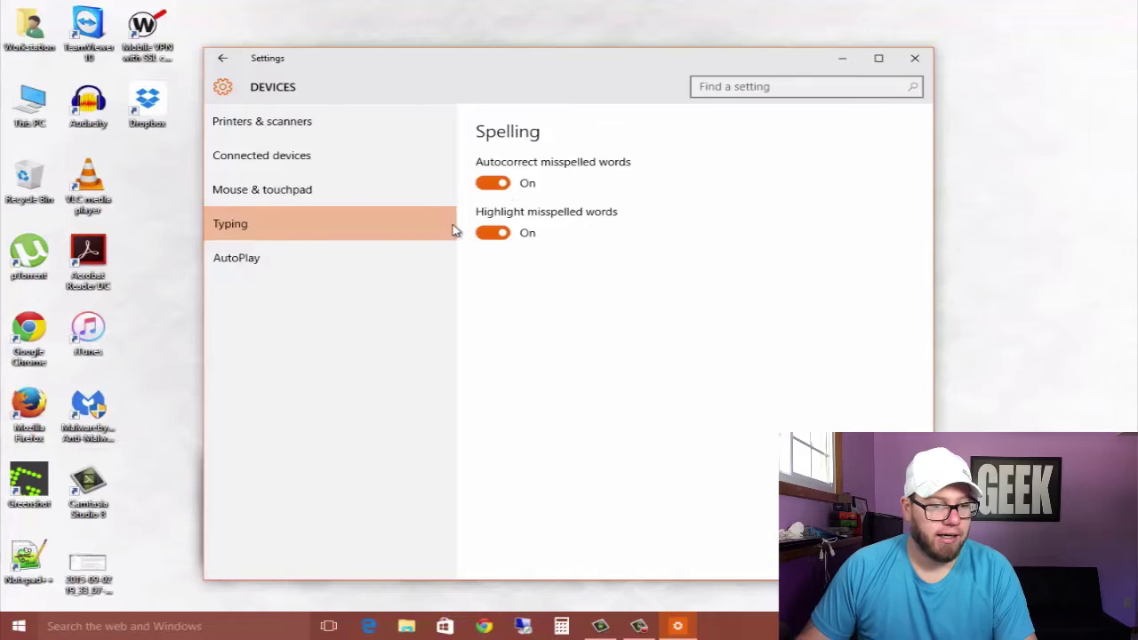
# - Set the AutoPlay defaults for both removable drives and memory cards to Open folder to view files (File Explorer)
pyautogui.click(266, 256)
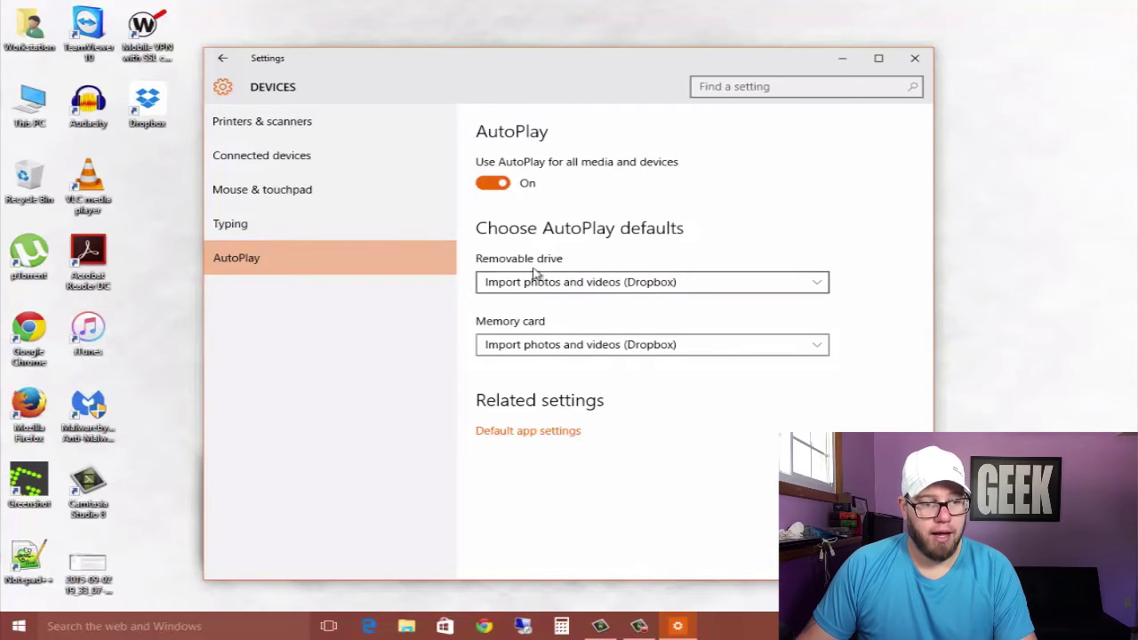
pyautogui.click(589, 284)
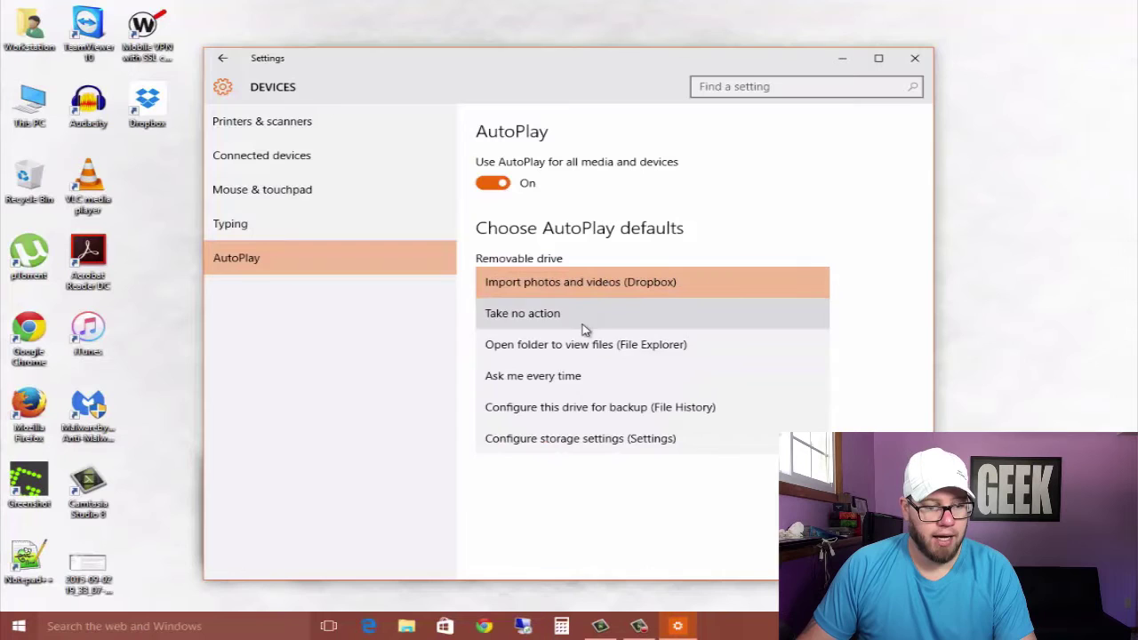
pyautogui.click(612, 349)
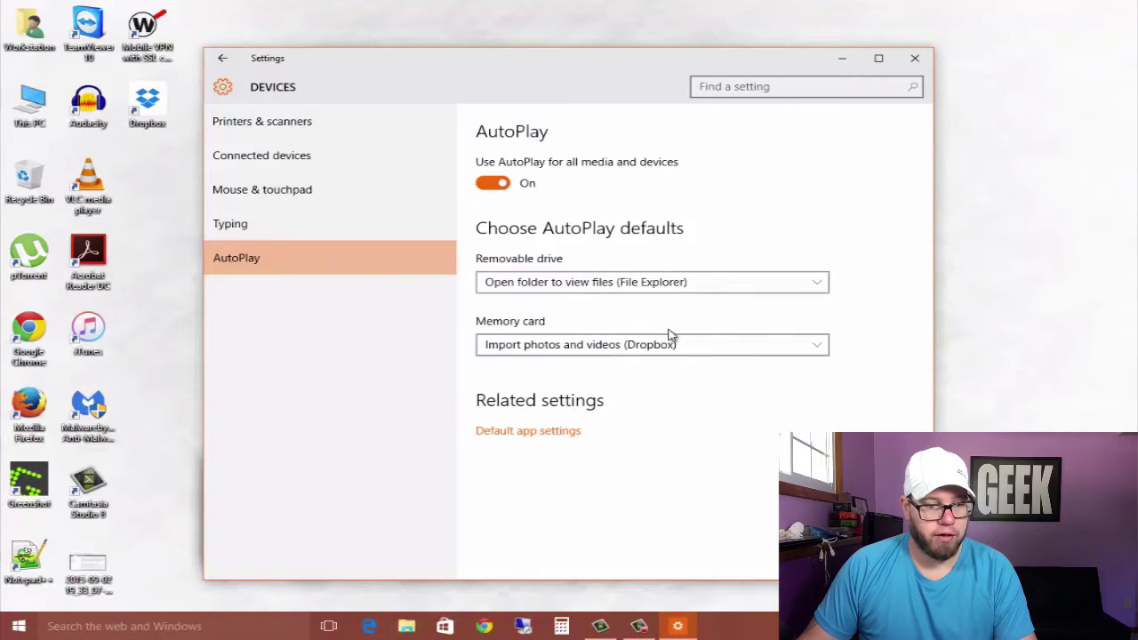
pyautogui.click(703, 283)
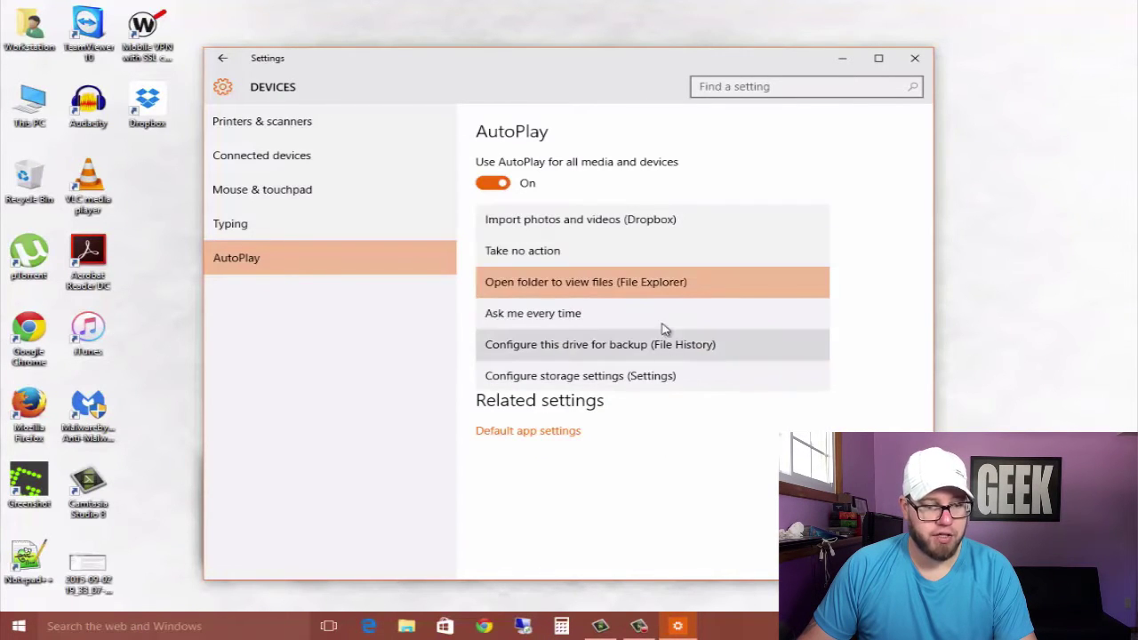
pyautogui.click(730, 191)
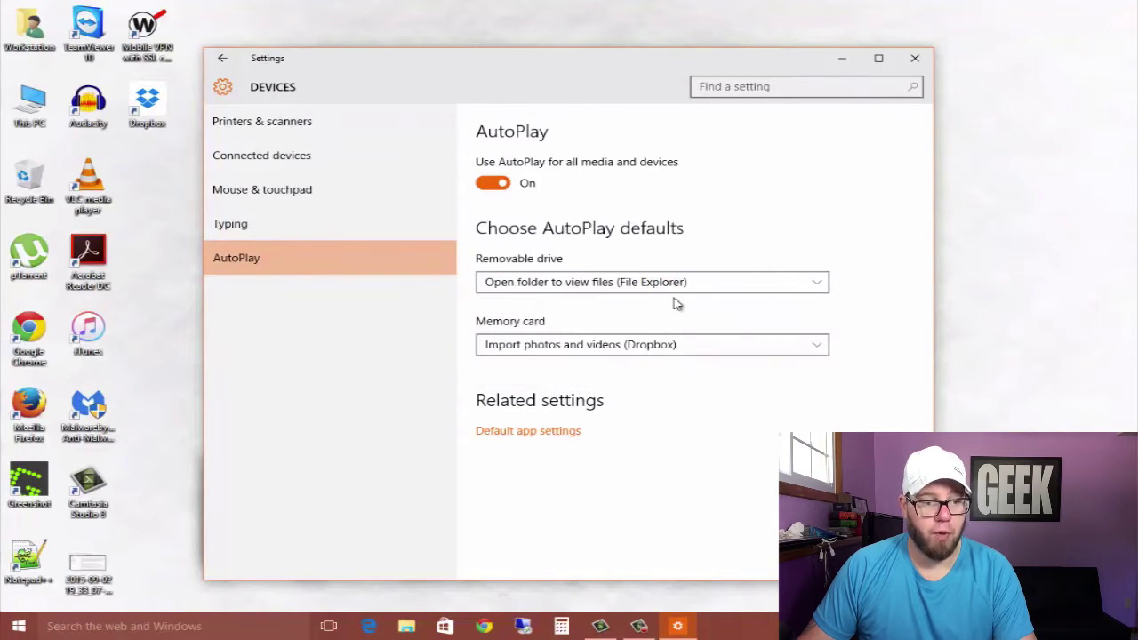
pyautogui.click(637, 347)
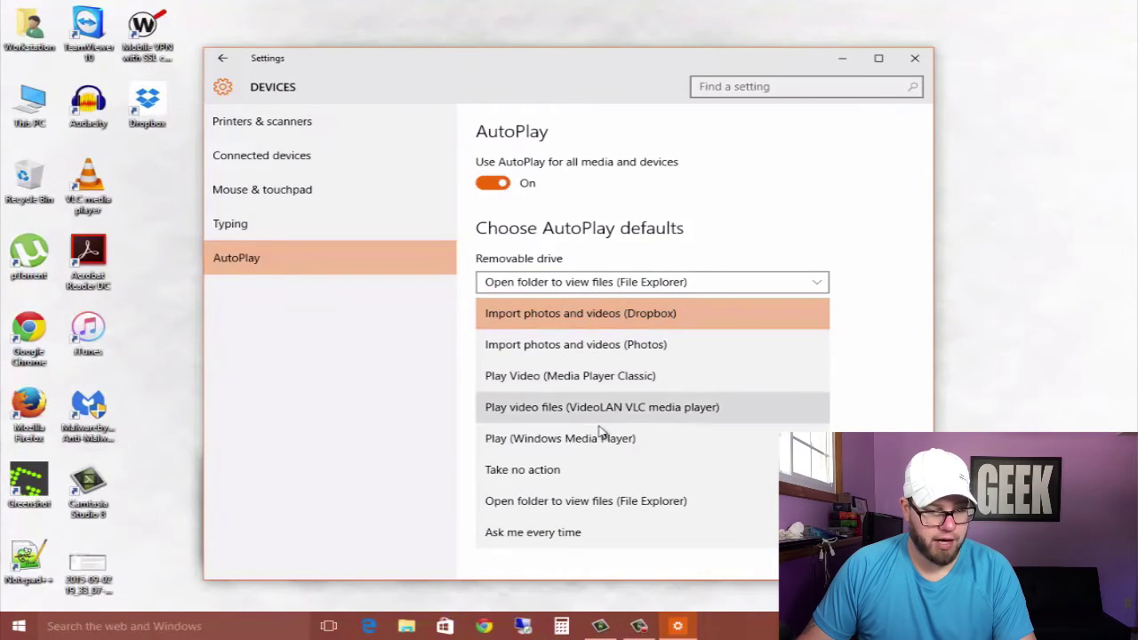
pyautogui.click(583, 503)
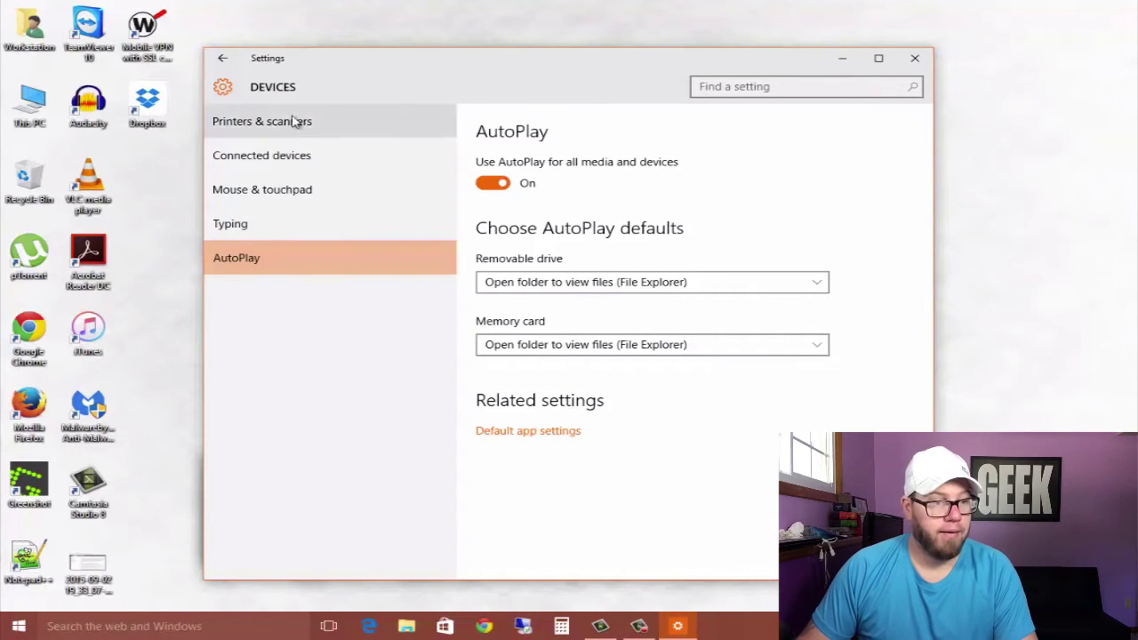
# - Open the Network & Internet settings and examine the Wi-Fi advanced options, including discoverability, metered connection and the connection properties
pyautogui.click(223, 58)
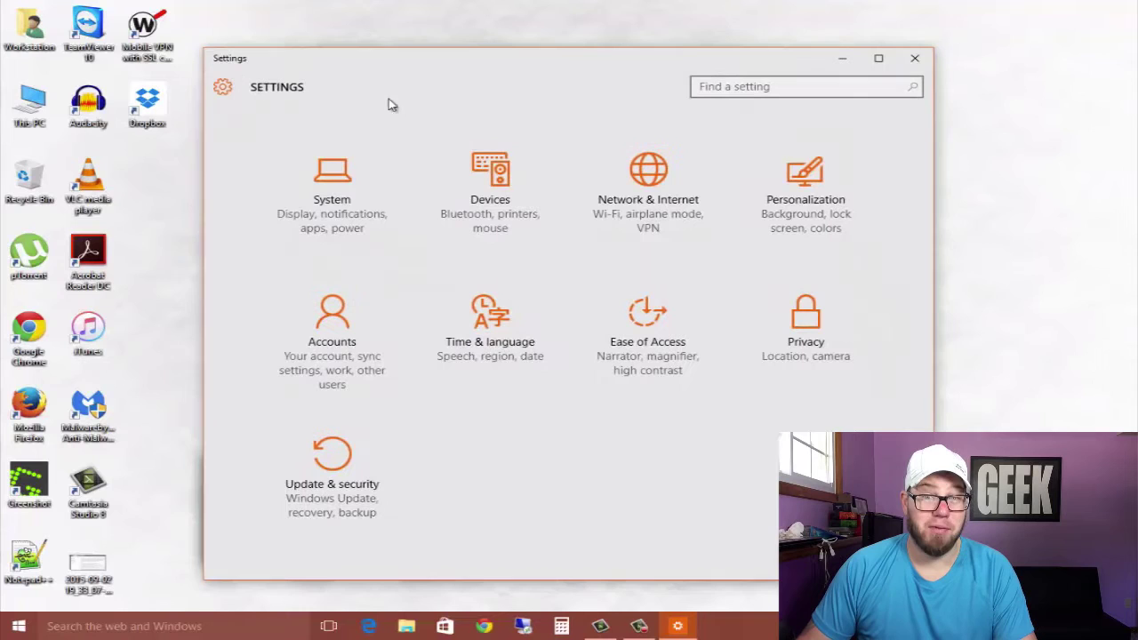
pyautogui.click(649, 173)
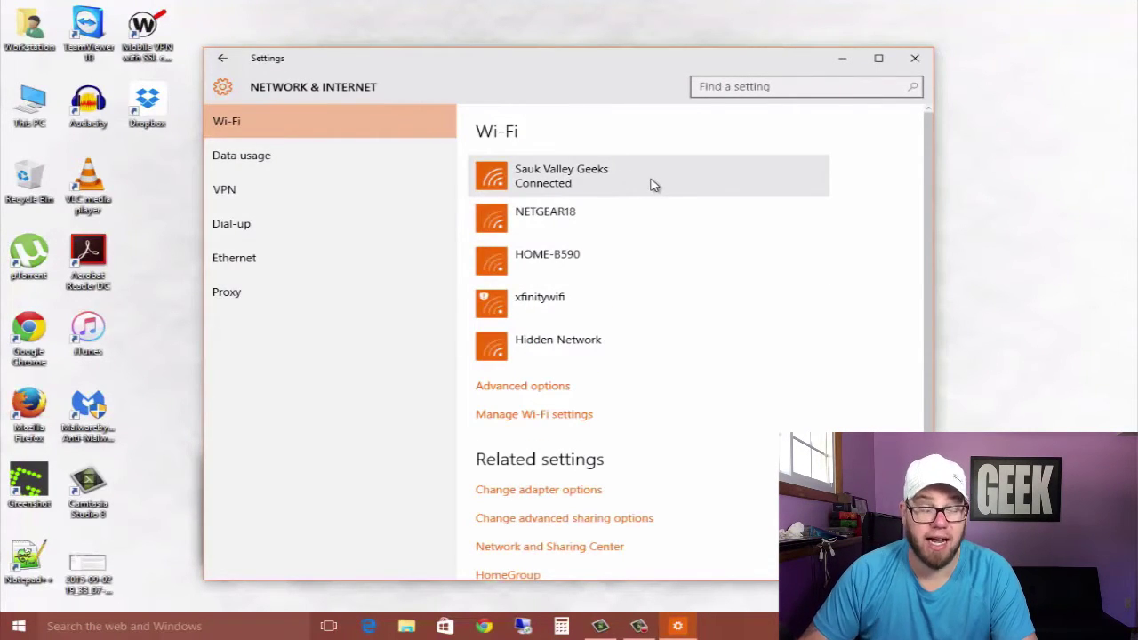
pyautogui.scroll(-2, 578, 311)
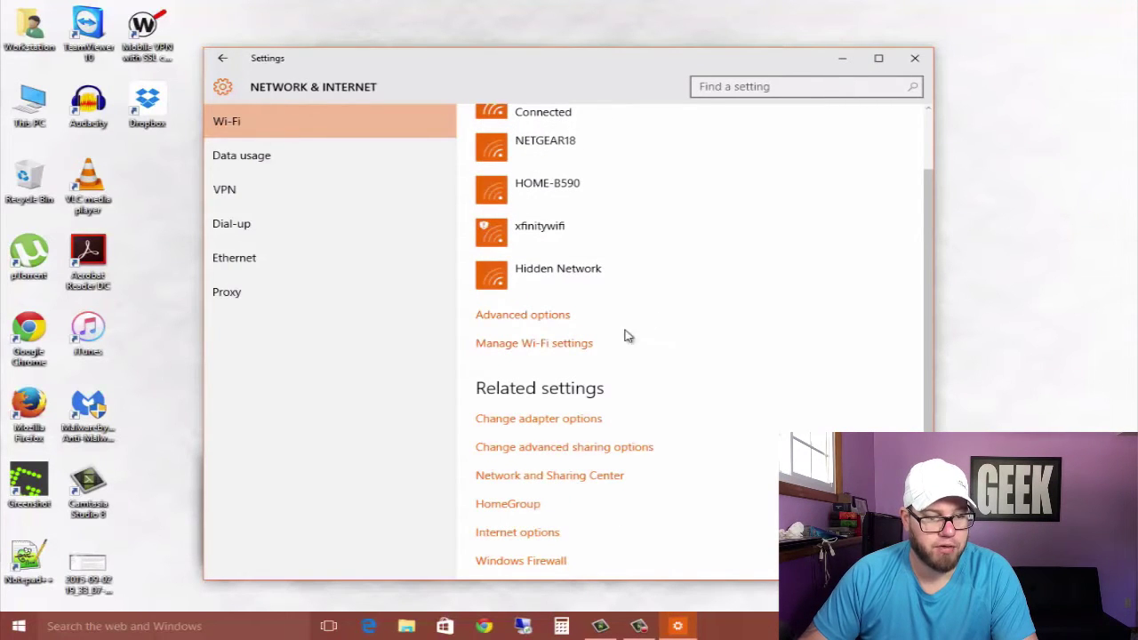
pyautogui.click(555, 317)
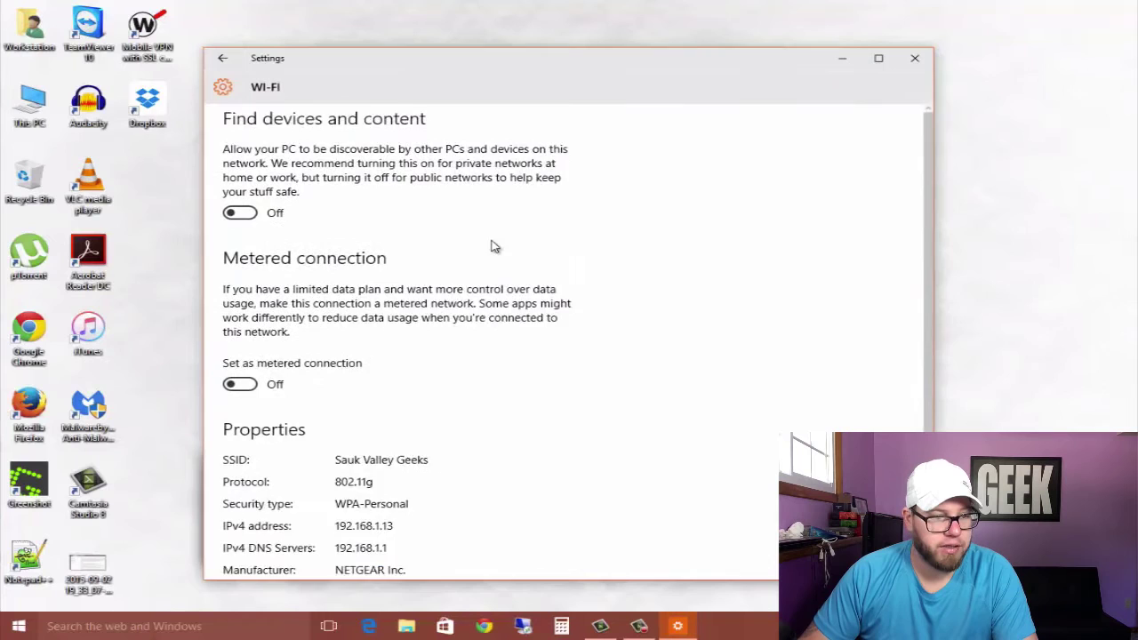
pyautogui.scroll(-4, 495, 246)
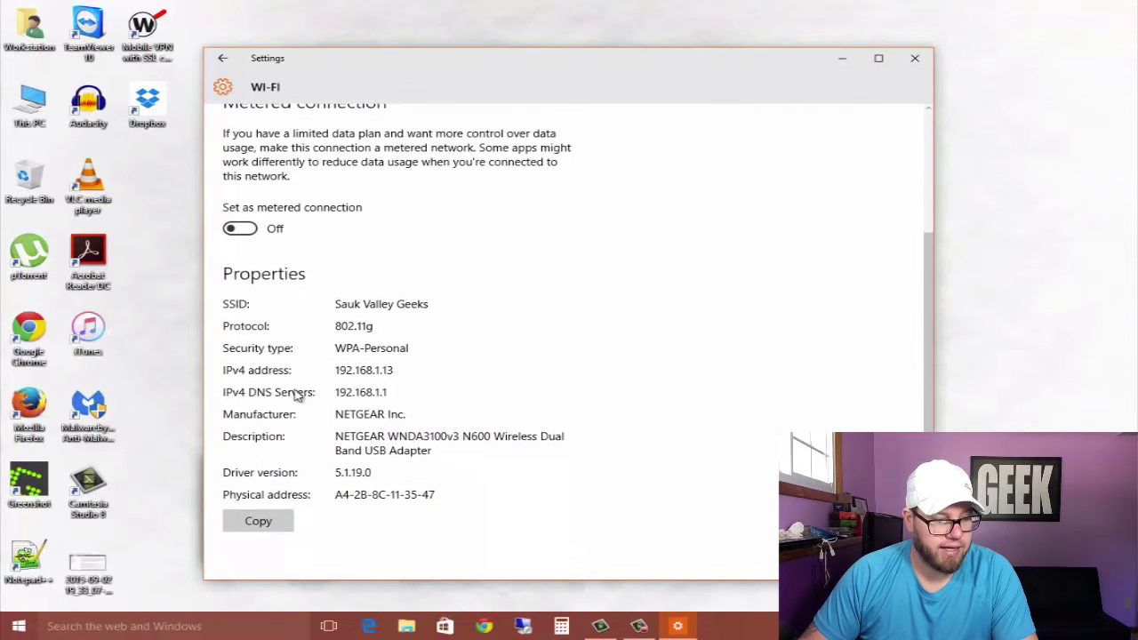
pyautogui.scroll(4, 248, 285)
pyautogui.click(223, 58)
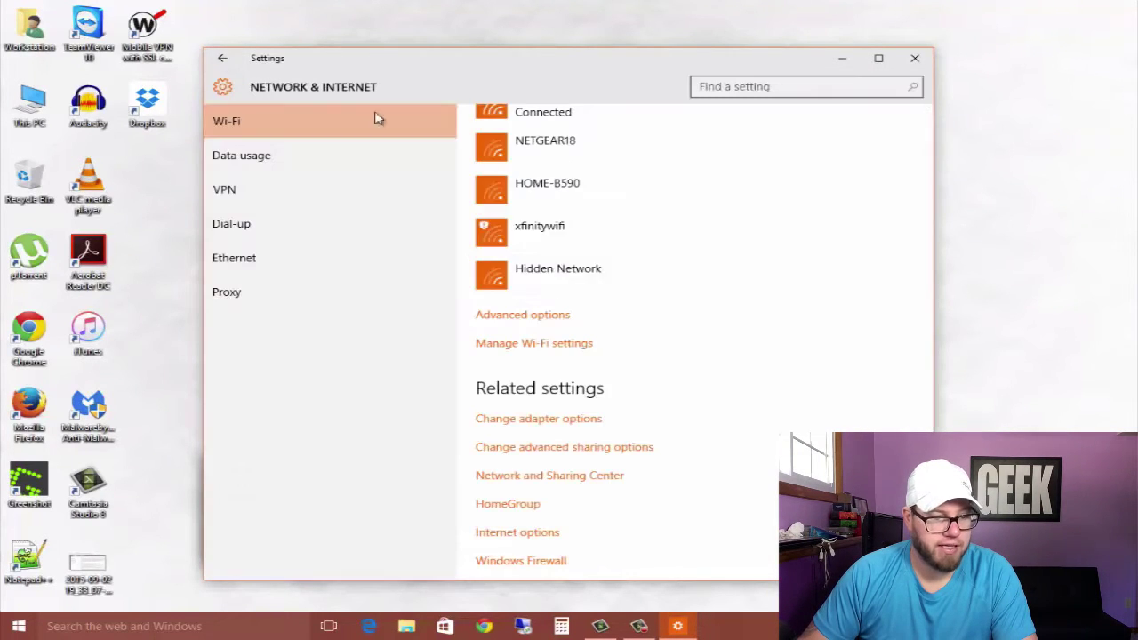
# - Review the Wi-Fi Sense options on the Manage Wi-Fi settings page and return to the Wi-Fi page
pyautogui.click(571, 346)
pyautogui.scroll(-2, 336, 229)
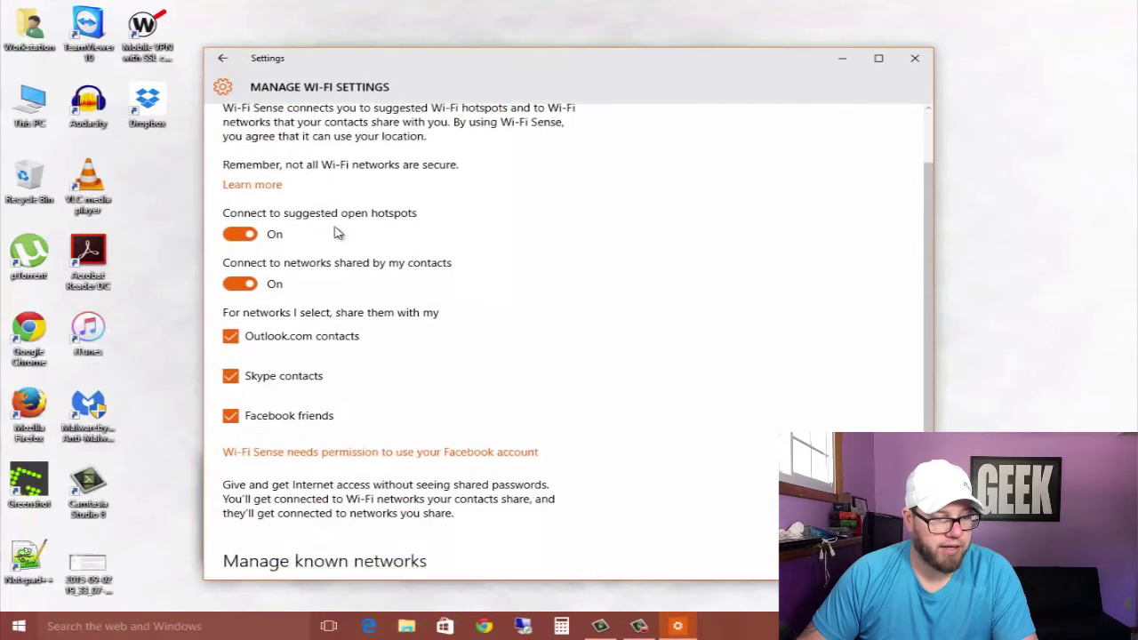
pyautogui.scroll(-2, 336, 232)
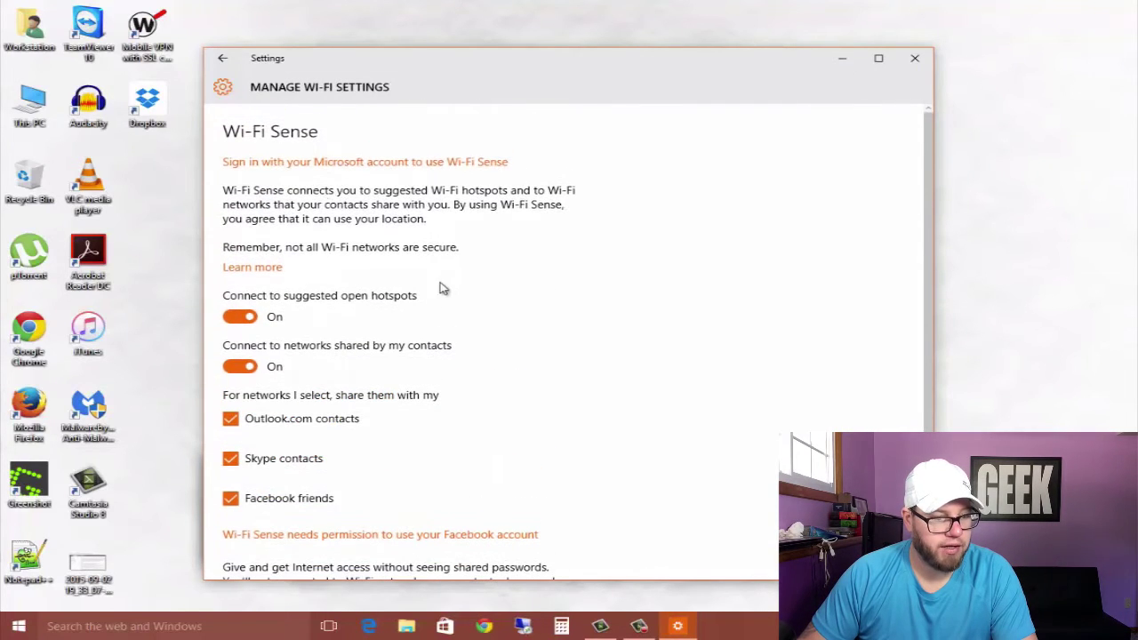
pyautogui.click(222, 58)
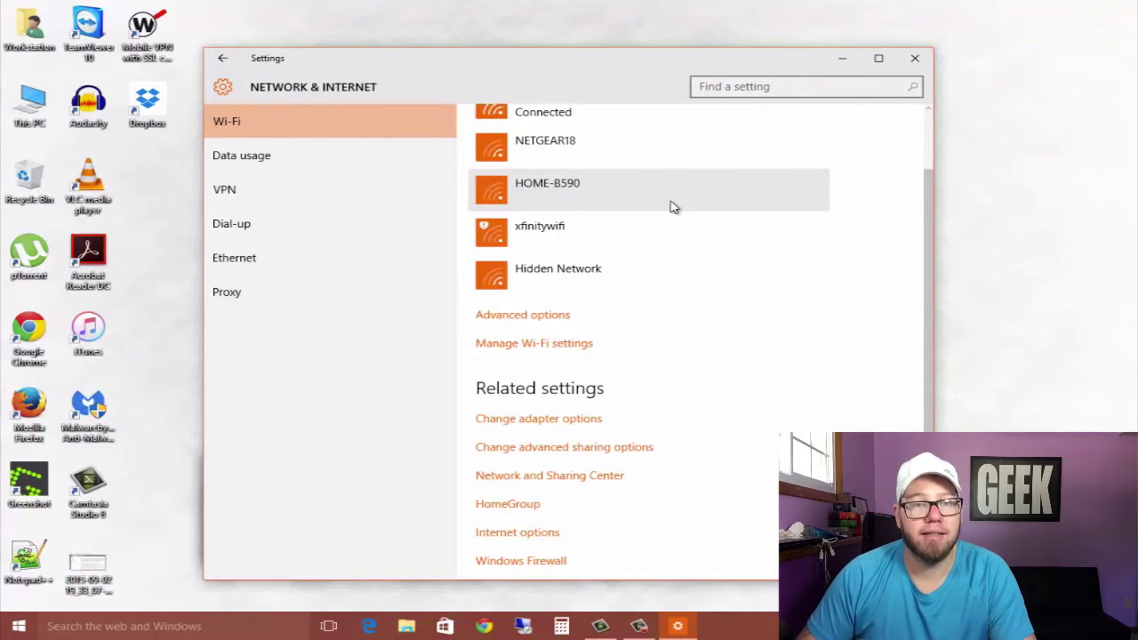
# - View the Wi-Fi page's related settings and the Data usage, VPN, Dial-up and Ethernet pages of Network & Internet
pyautogui.scroll(-1, 690, 285)
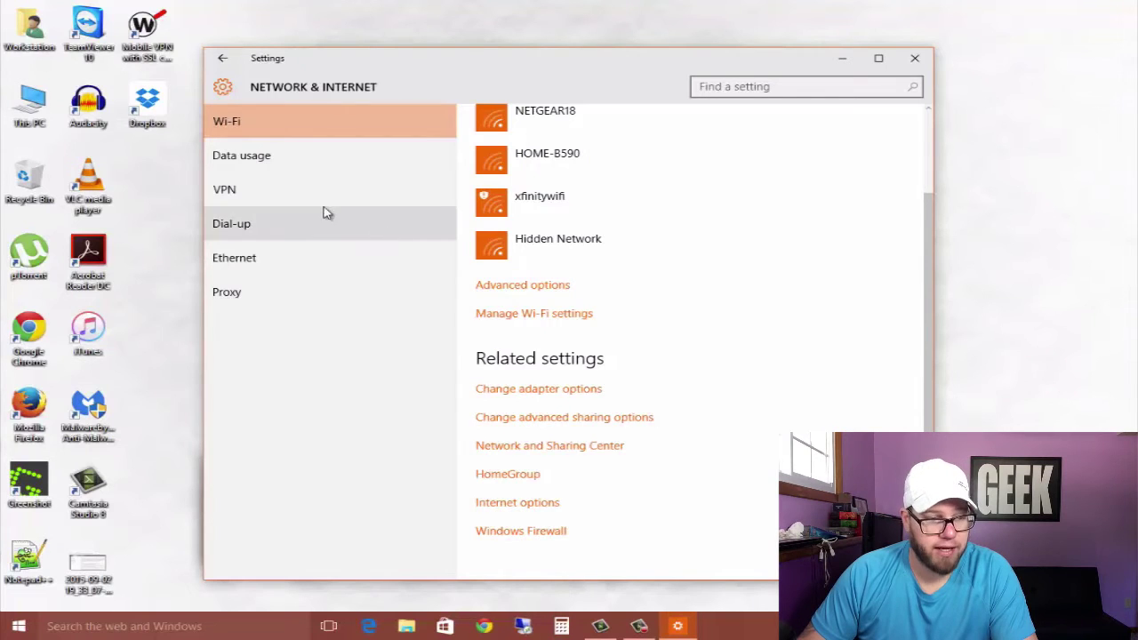
pyautogui.click(294, 155)
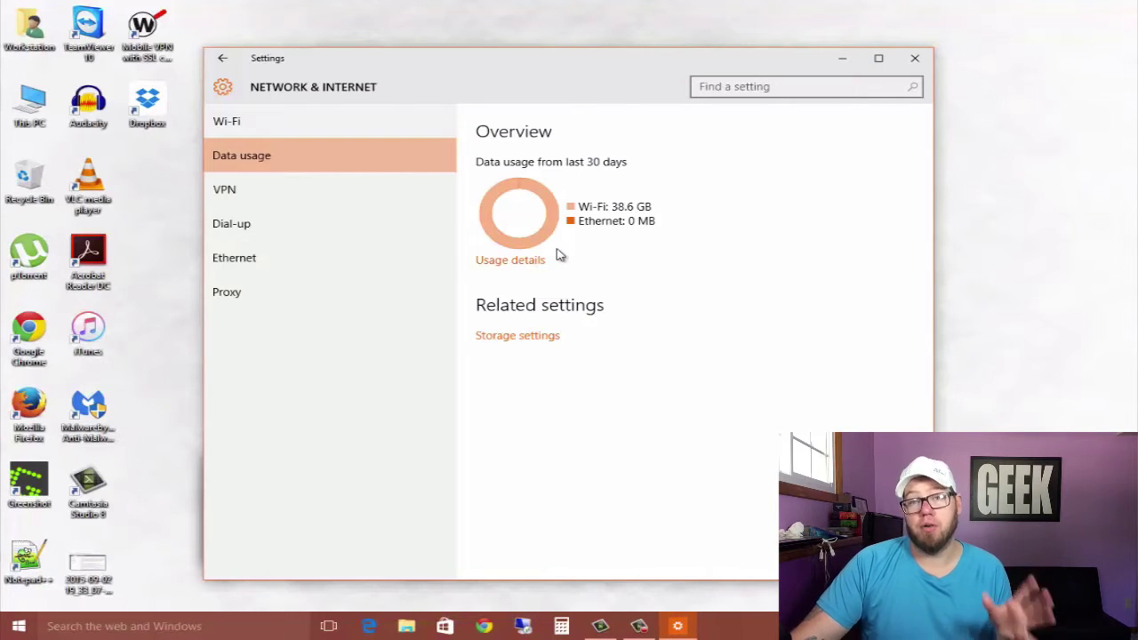
pyautogui.click(311, 203)
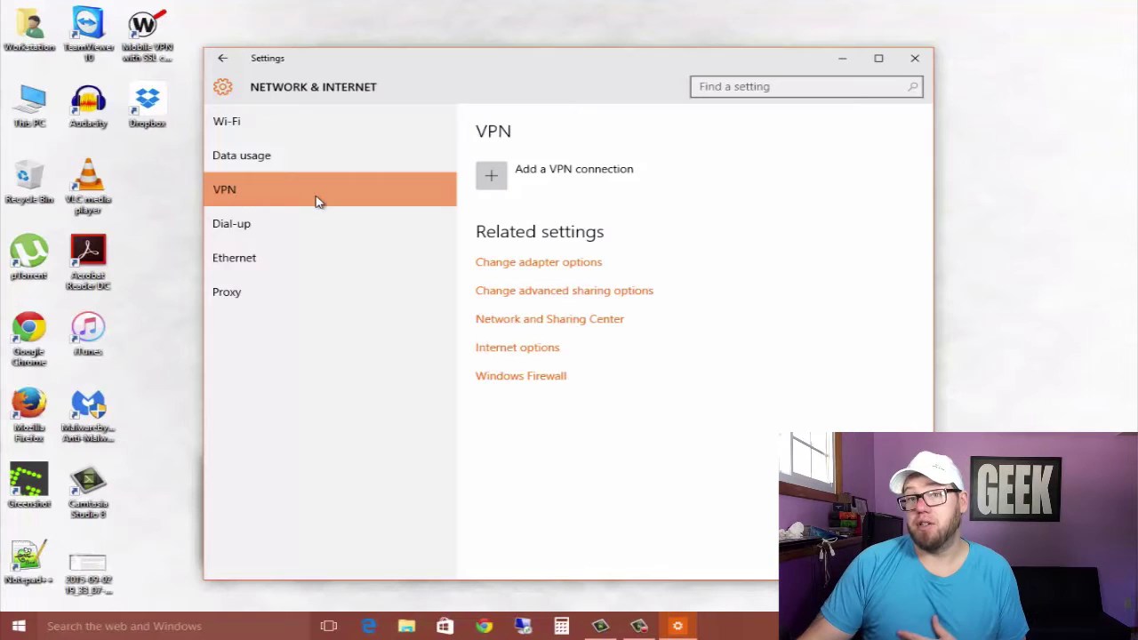
pyautogui.click(285, 233)
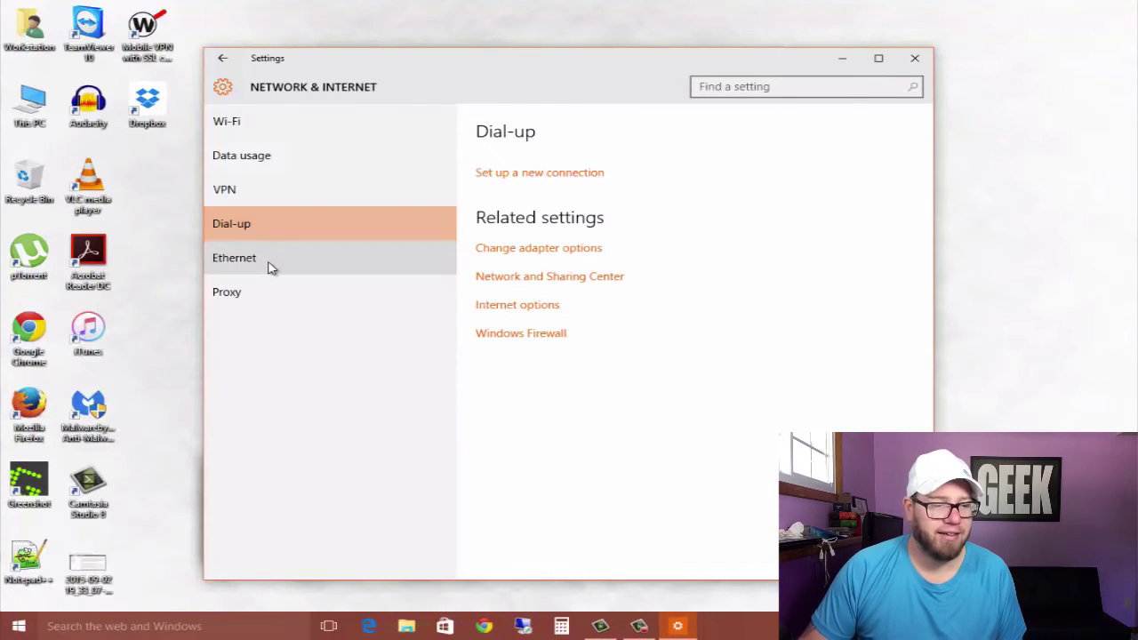
pyautogui.click(270, 265)
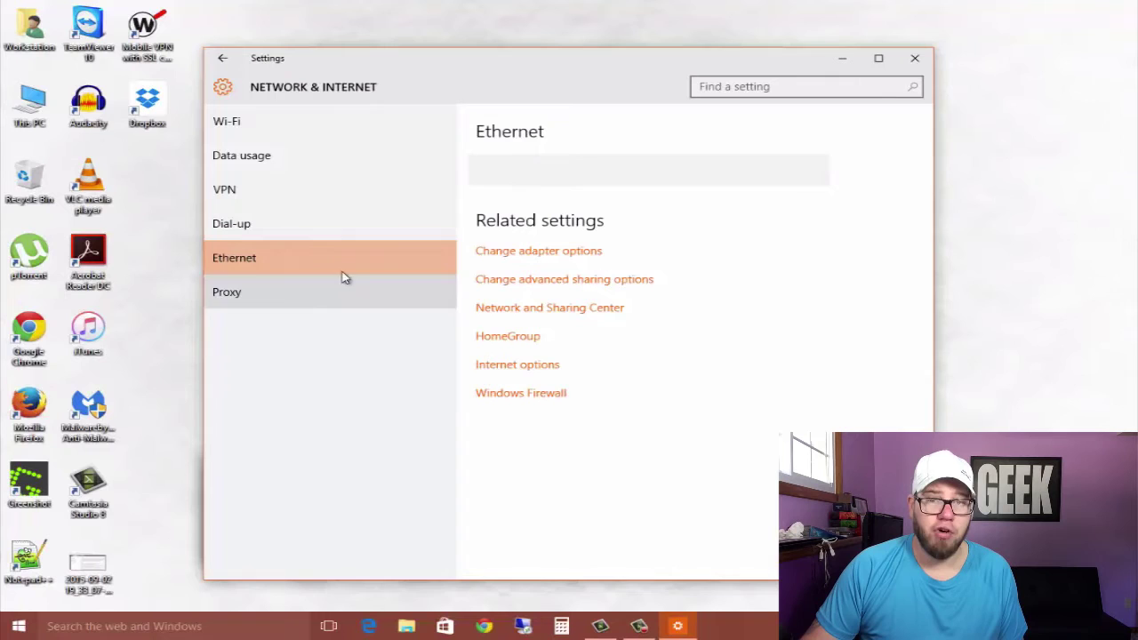
# - Review the automatic and manual proxy setup options on the Proxy page and return to the Settings home page
pyautogui.click(291, 302)
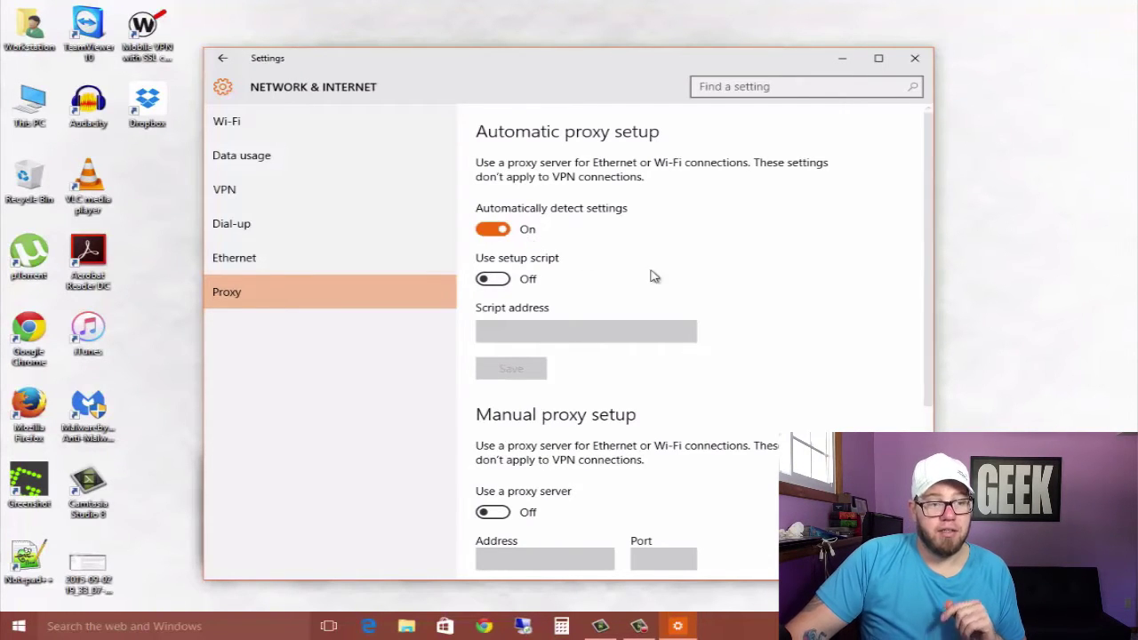
pyautogui.scroll(-3, 650, 275)
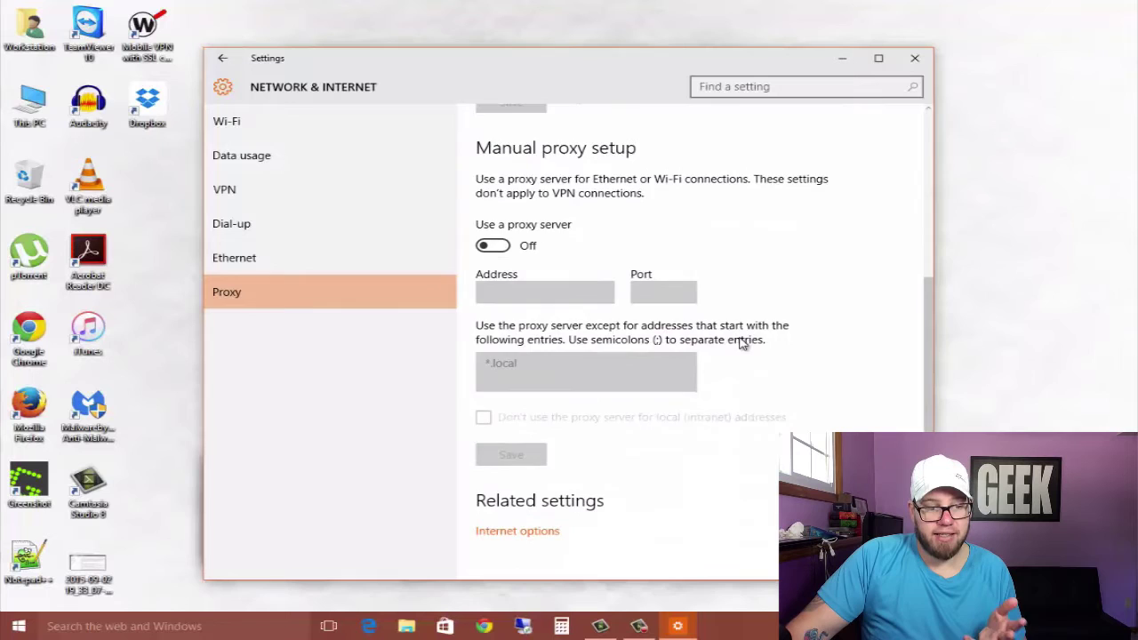
pyautogui.scroll(4, 747, 338)
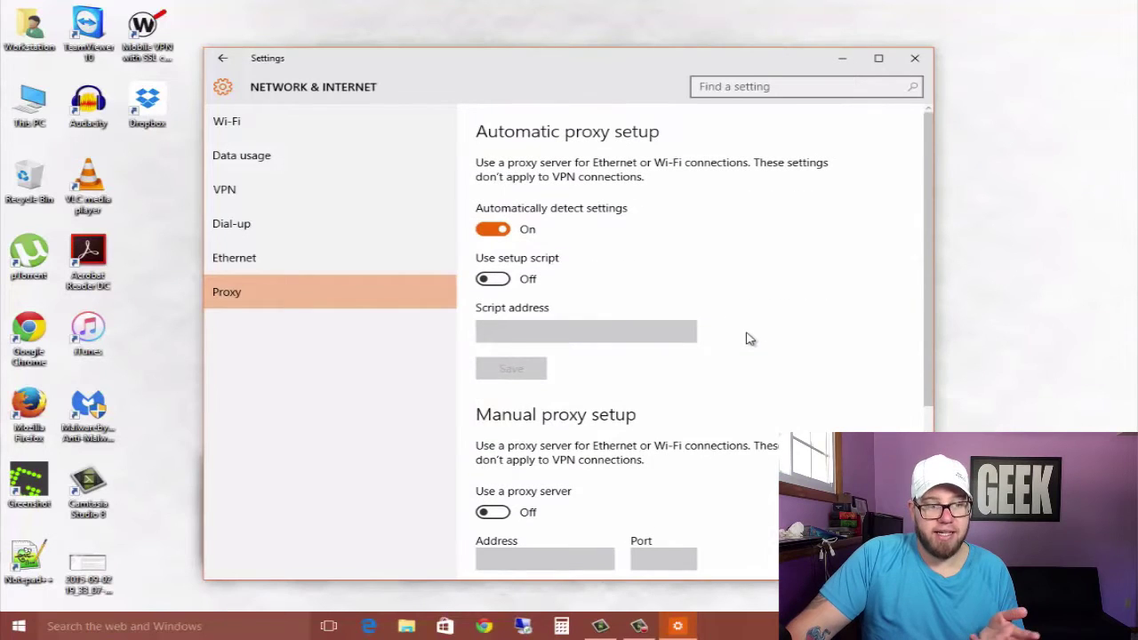
pyautogui.click(223, 58)
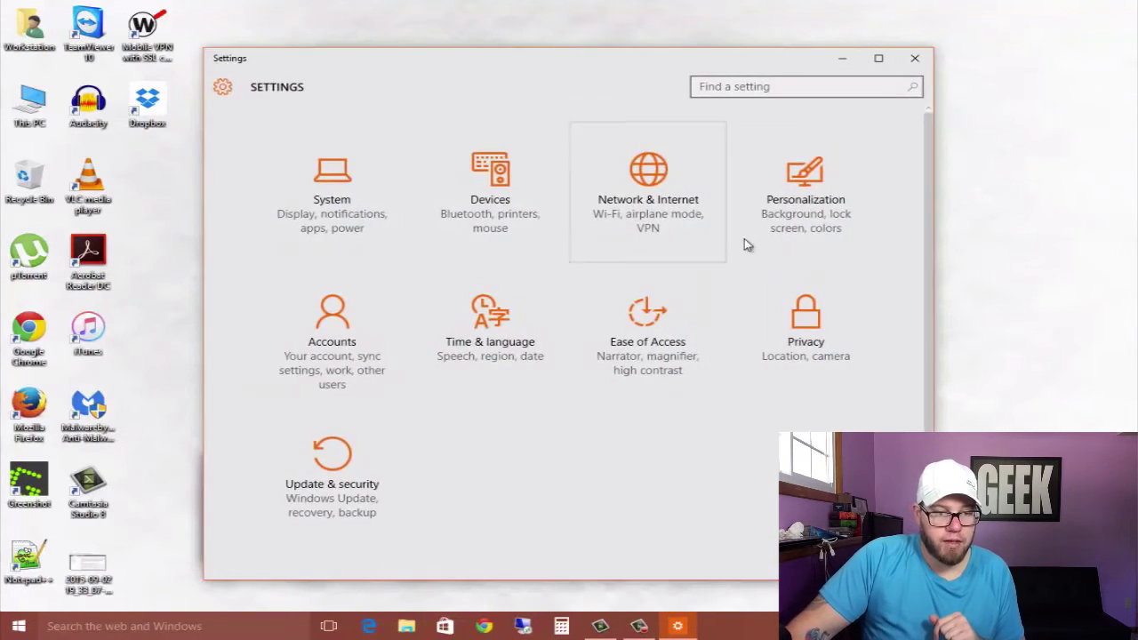
# - Open the Personalization settings and examine the Background page's preview, picture choices and fit option
pyautogui.click(823, 194)
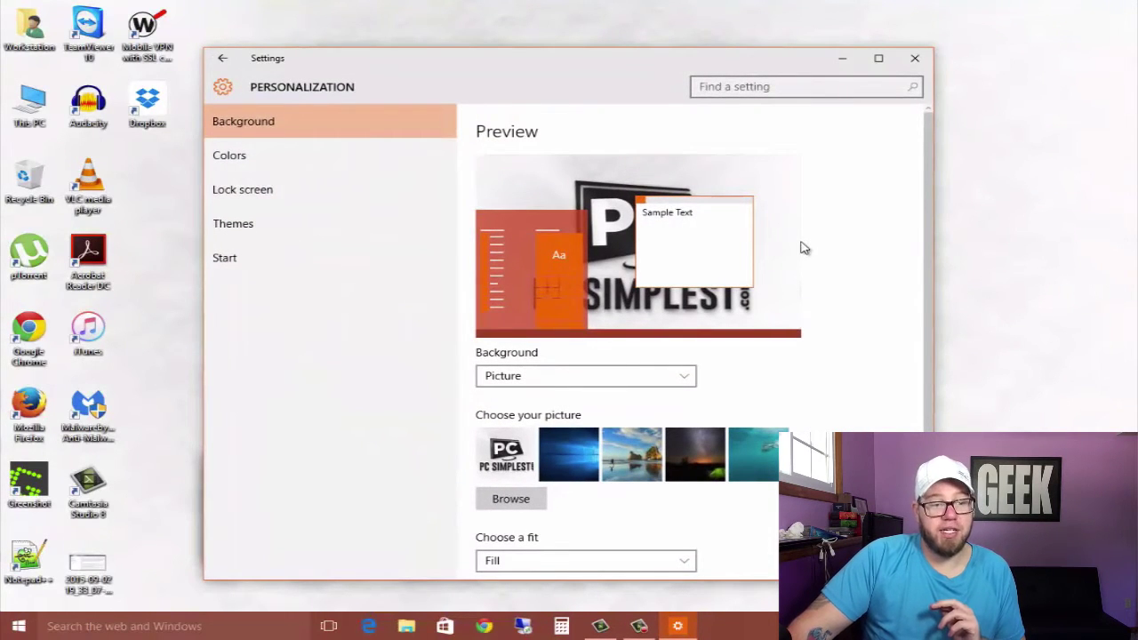
pyautogui.scroll(-1, 656, 235)
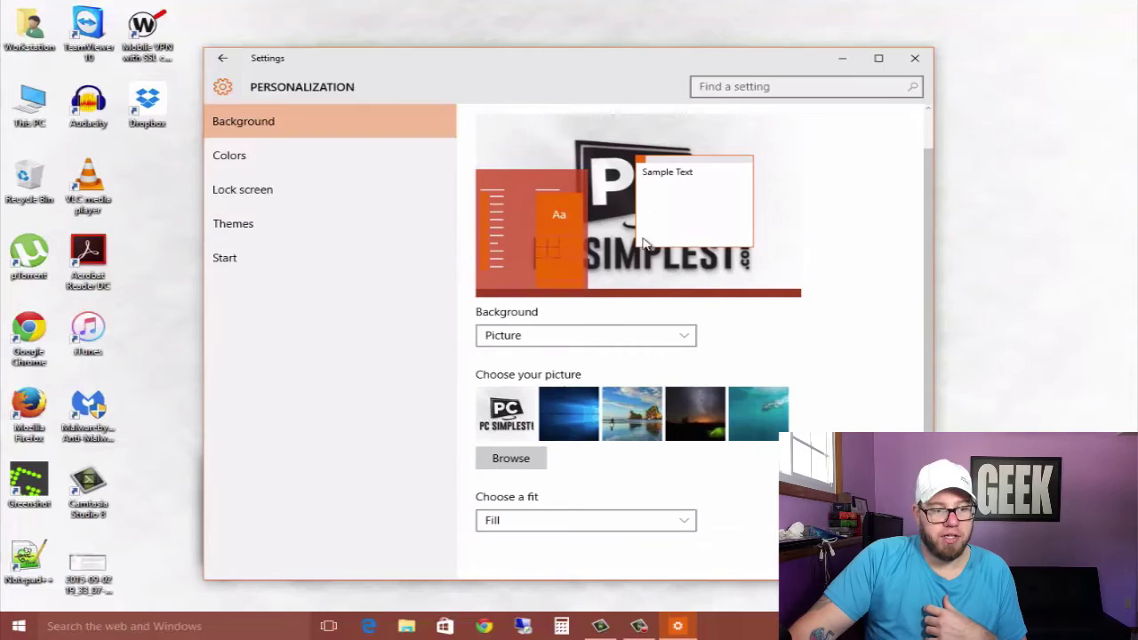
pyautogui.scroll(1, 648, 251)
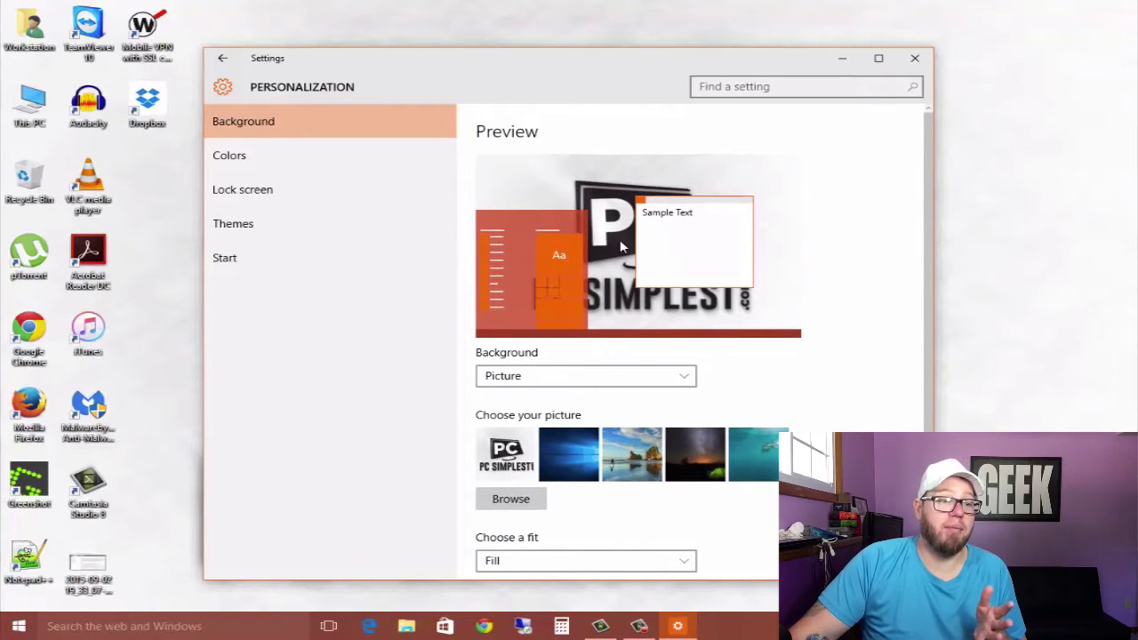
pyautogui.scroll(-1, 725, 418)
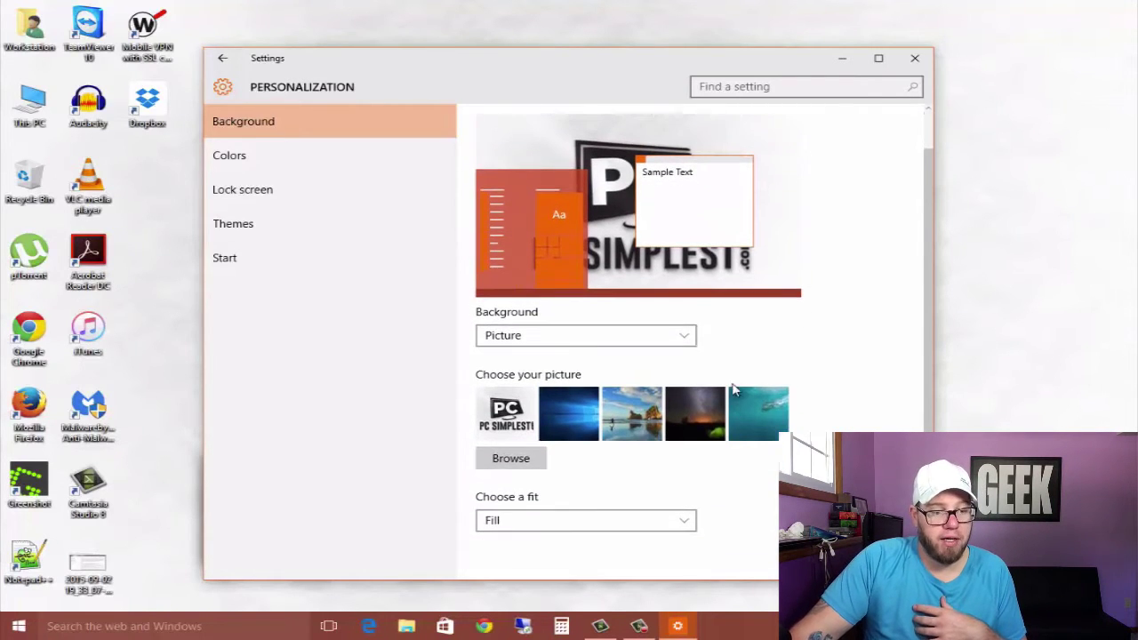
pyautogui.scroll(1, 720, 391)
# - Review the accent color choices on the Colors page and the background options on the Lock screen page without changing them
pyautogui.click(322, 169)
pyautogui.scroll(-5, 757, 346)
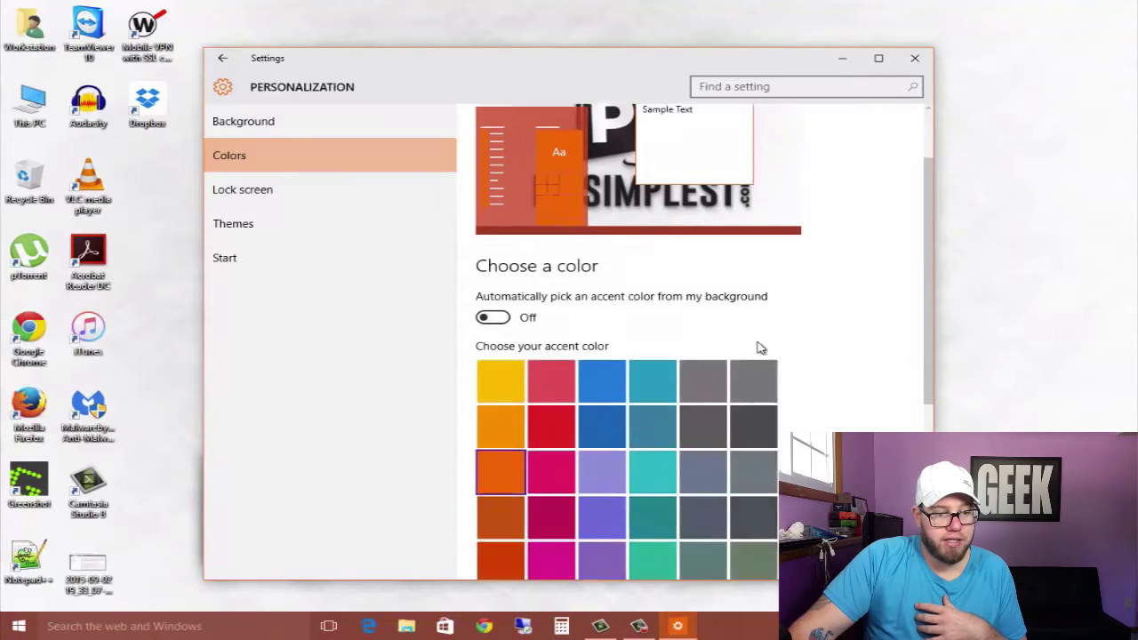
pyautogui.scroll(5, 471, 338)
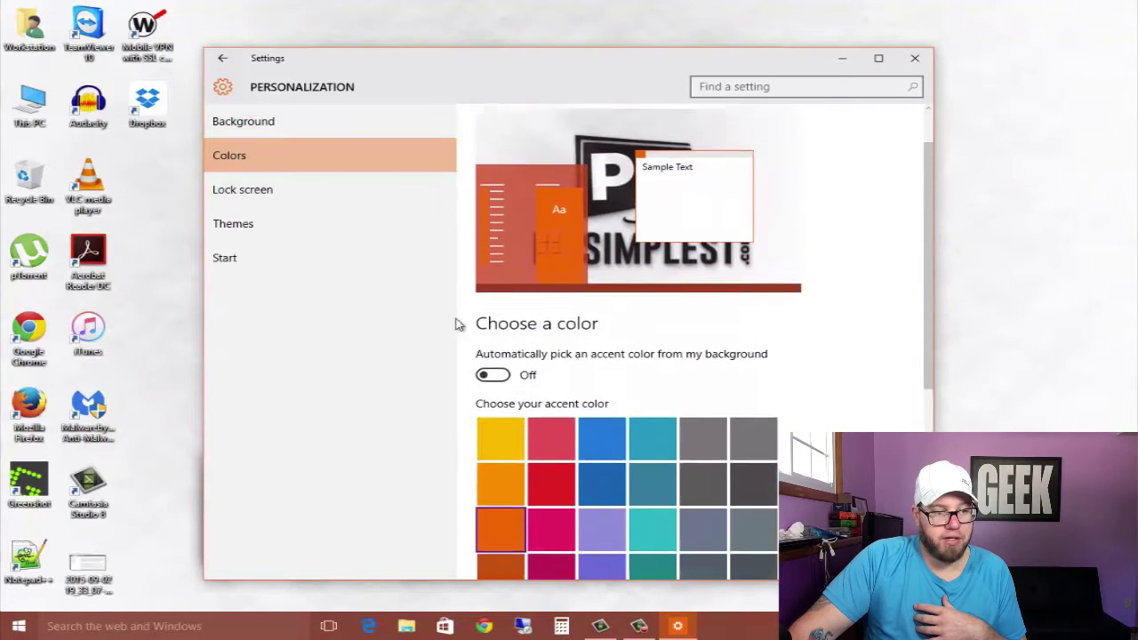
pyautogui.click(293, 206)
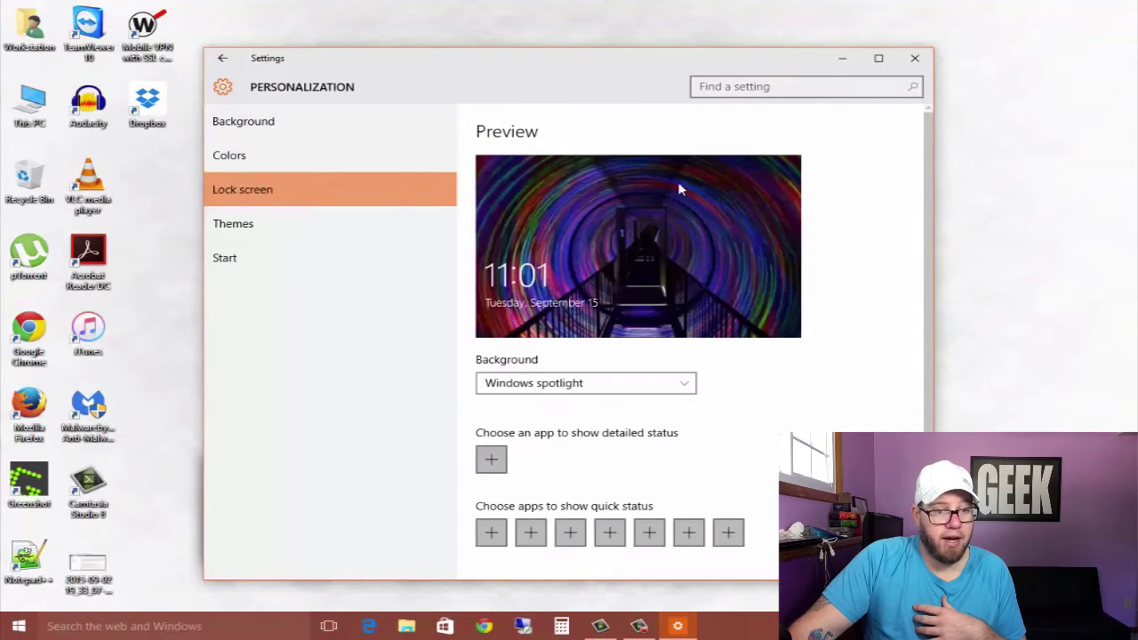
pyautogui.click(673, 382)
pyautogui.click(673, 384)
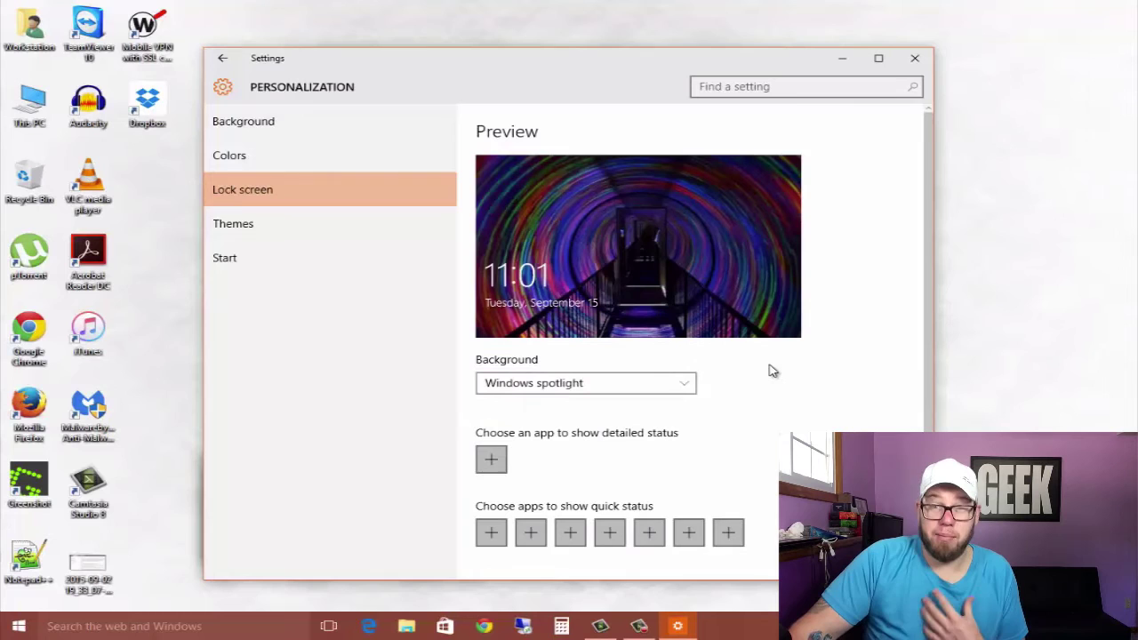
# - View the theme settings and the Start page options in Personalization, and return to the Settings home page
pyautogui.click(322, 233)
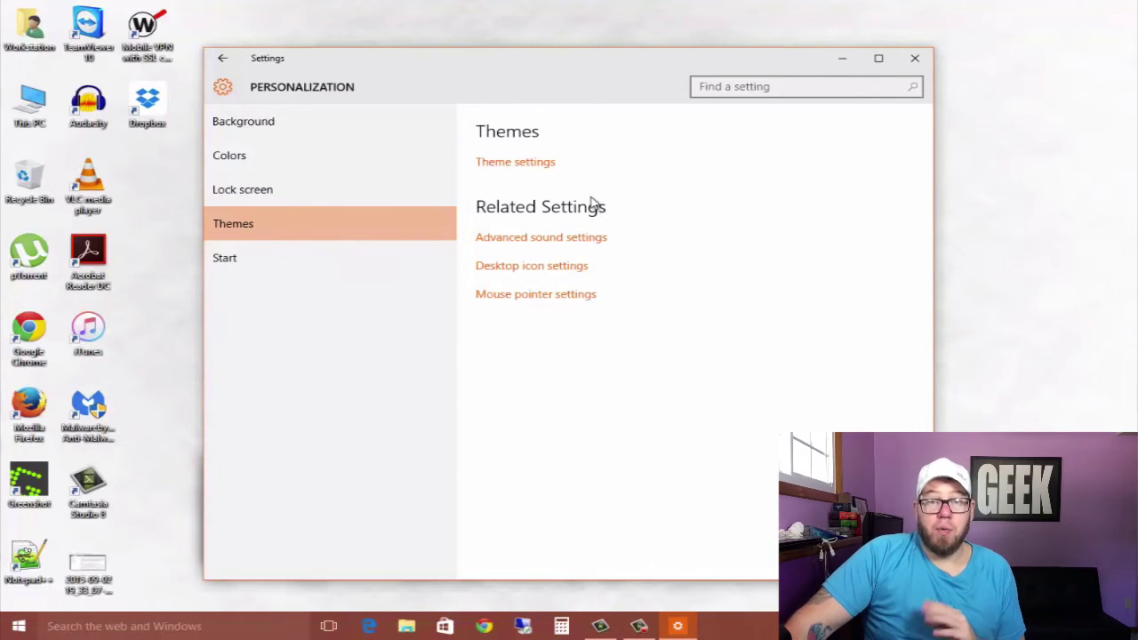
pyautogui.click(543, 164)
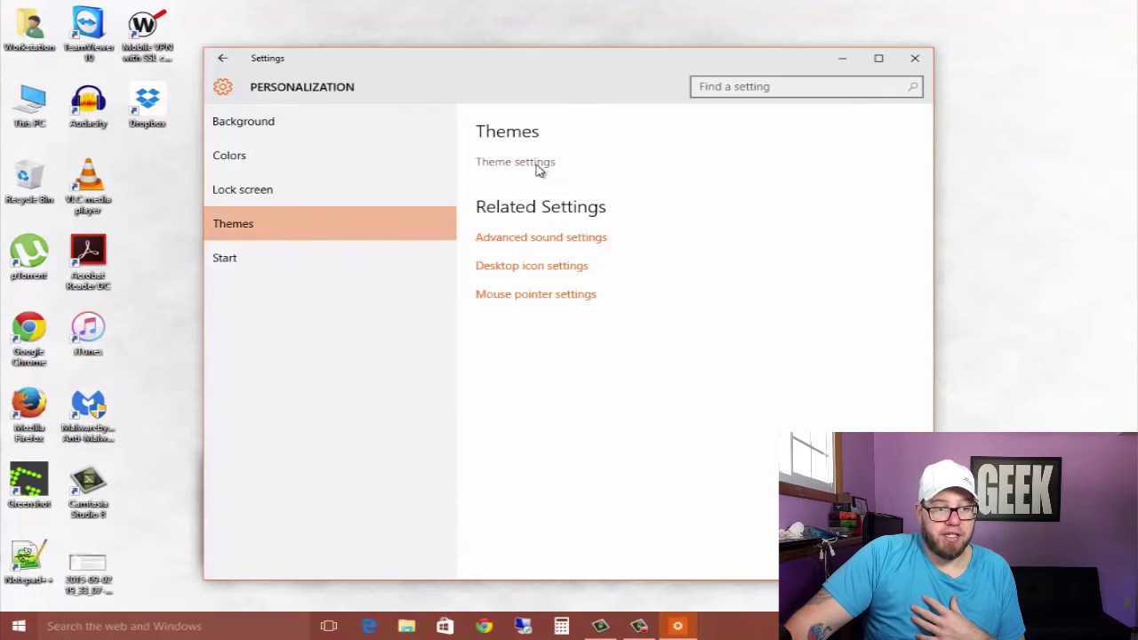
pyautogui.scroll(-1, 660, 318)
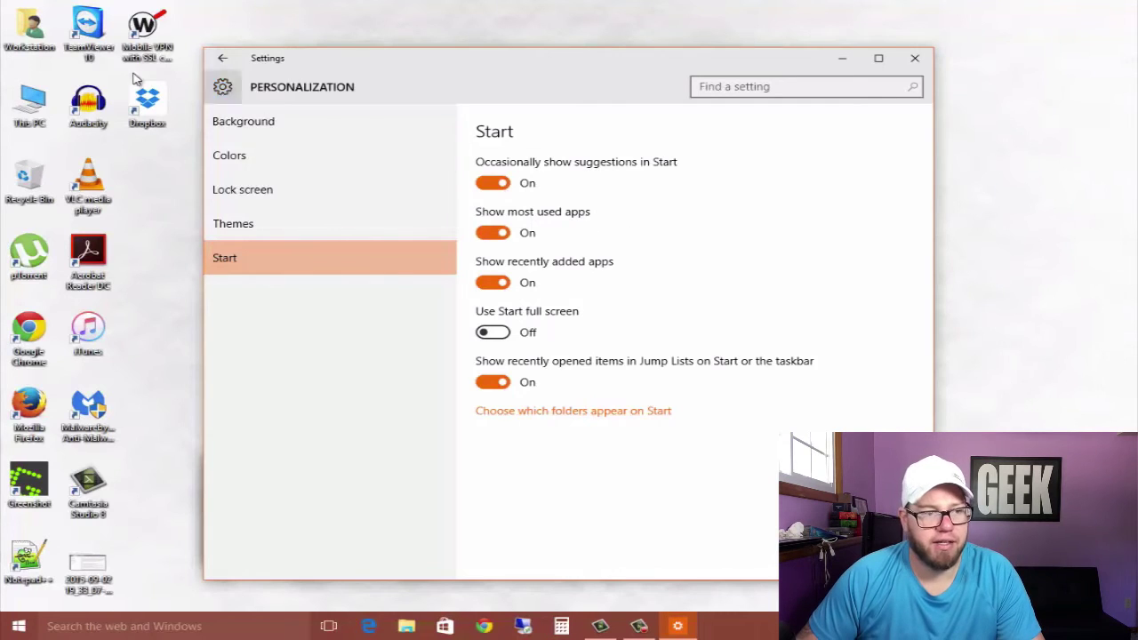
pyautogui.click(223, 60)
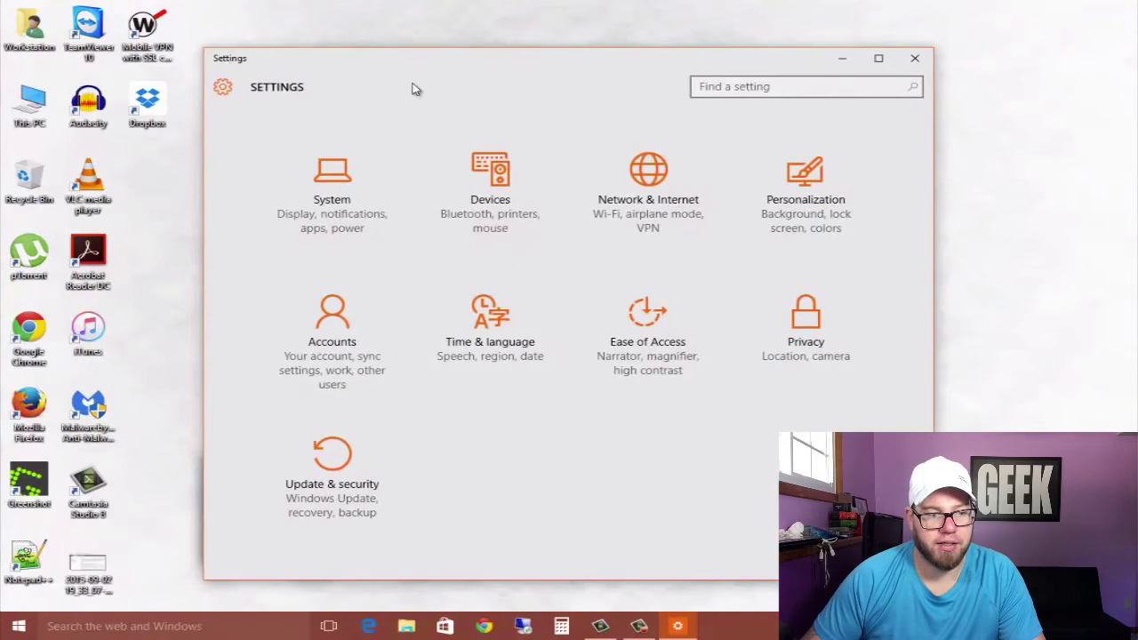
# - Open the Accounts settings and review the account picture options and the password, PIN and picture password sign-in options
pyautogui.click(345, 324)
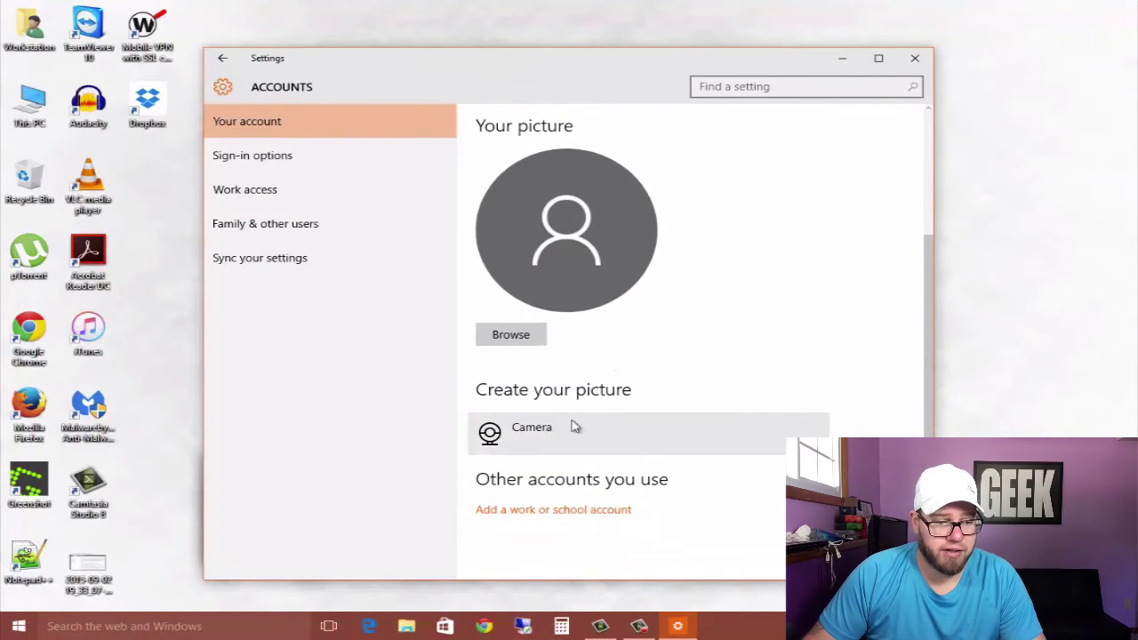
pyautogui.scroll(5, 622, 320)
pyautogui.click(315, 170)
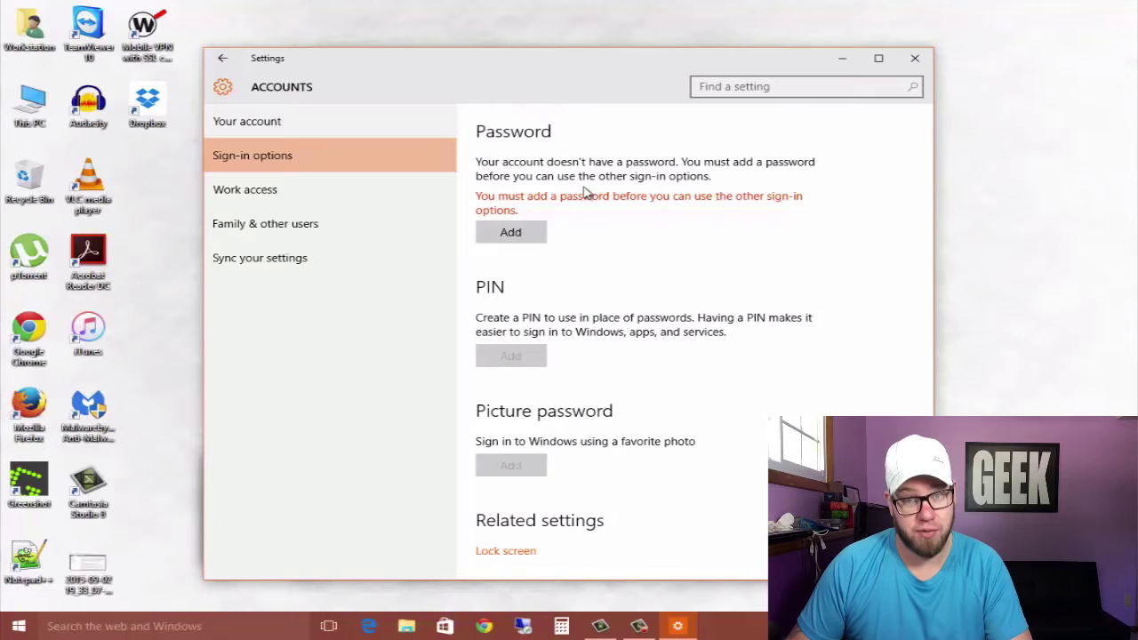
pyautogui.scroll(-1, 678, 280)
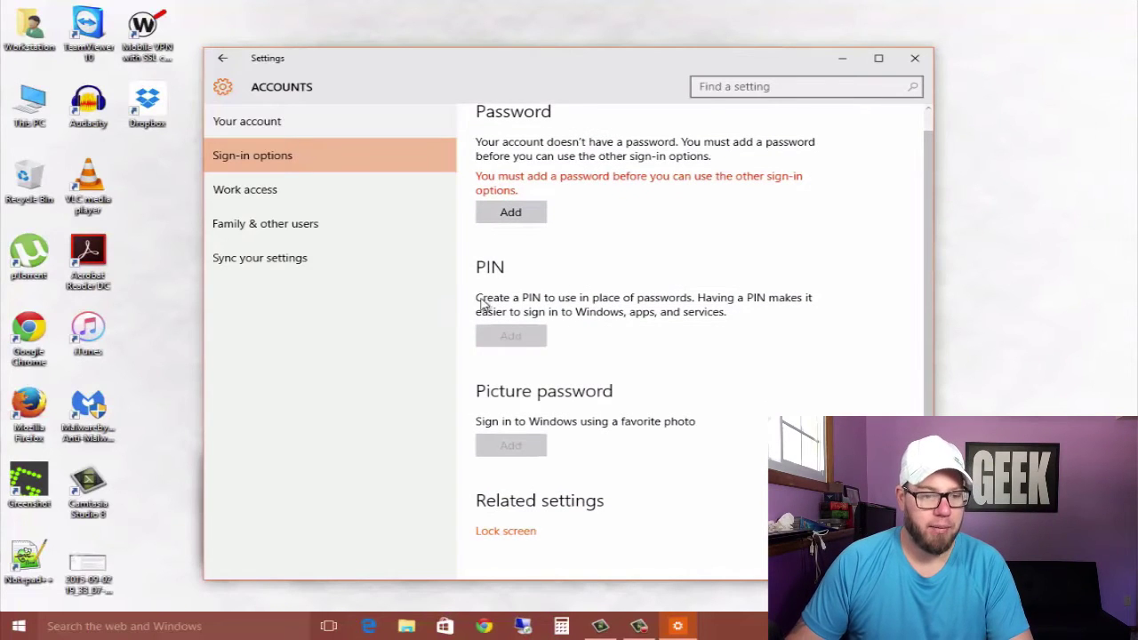
# - View the Work access, Family & other users and Sync your settings pages, and return to the Settings home page
pyautogui.click(257, 196)
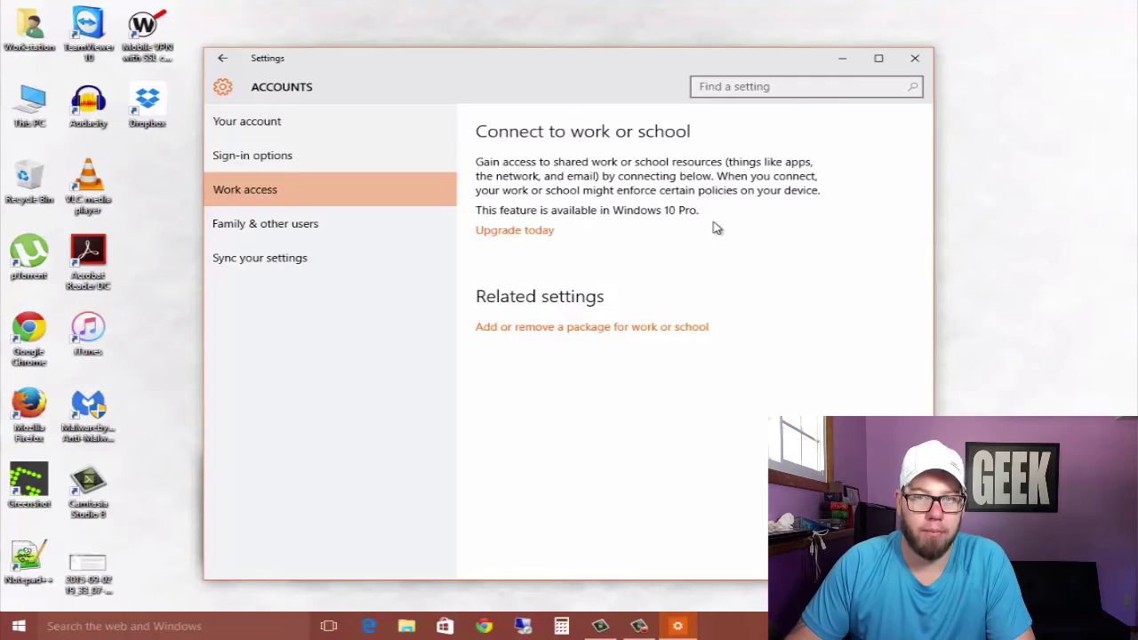
pyautogui.click(310, 233)
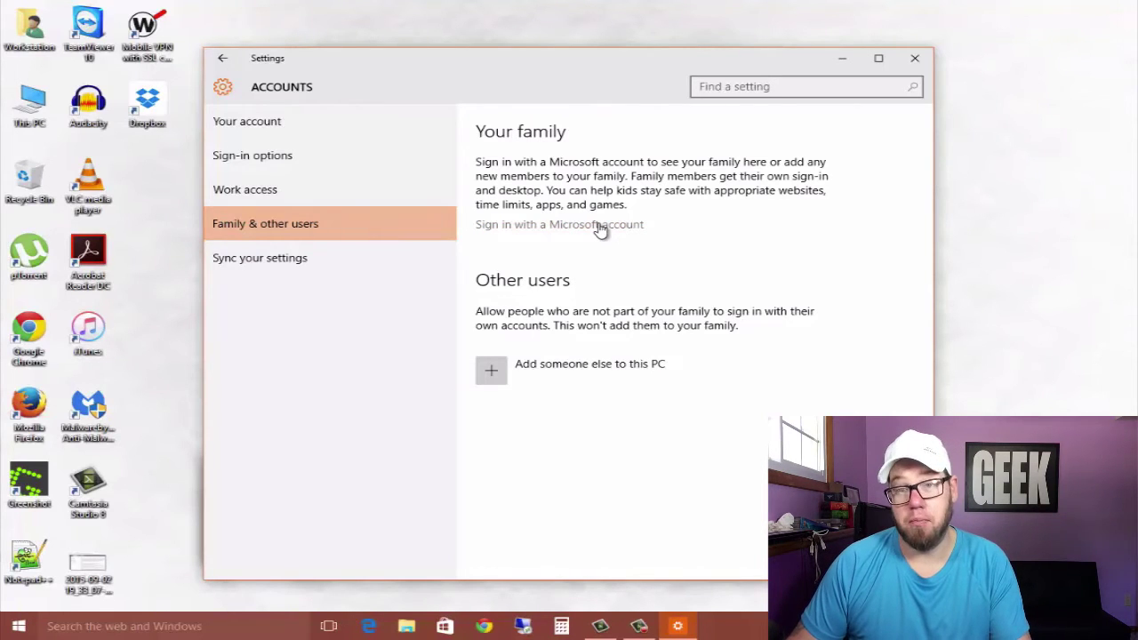
pyautogui.click(328, 257)
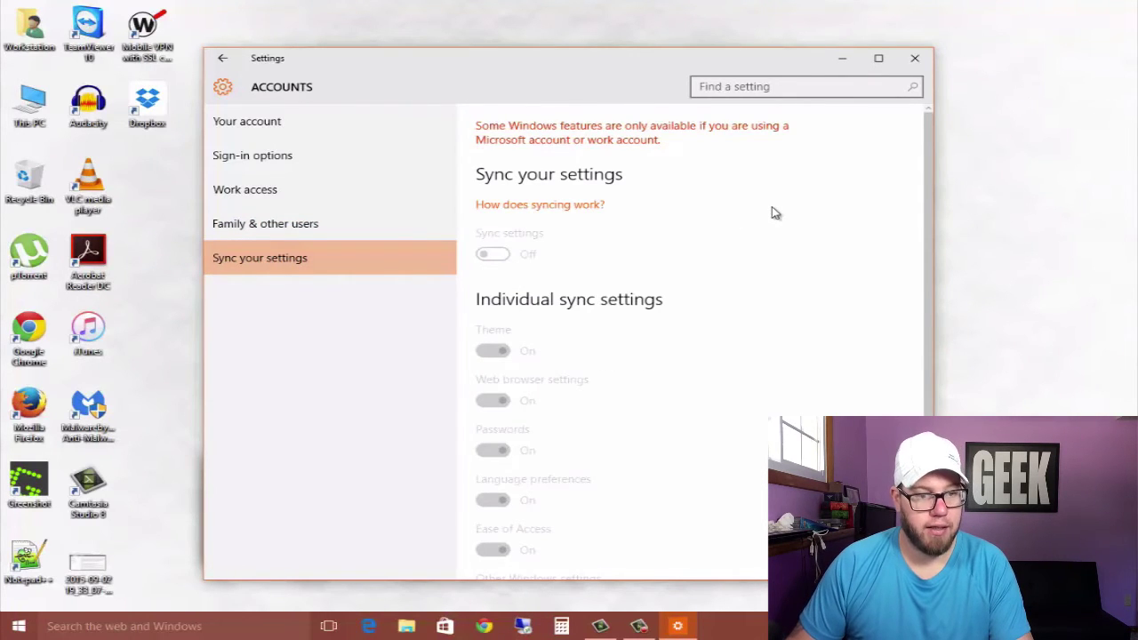
pyautogui.scroll(-1, 772, 213)
pyautogui.scroll(1, 771, 212)
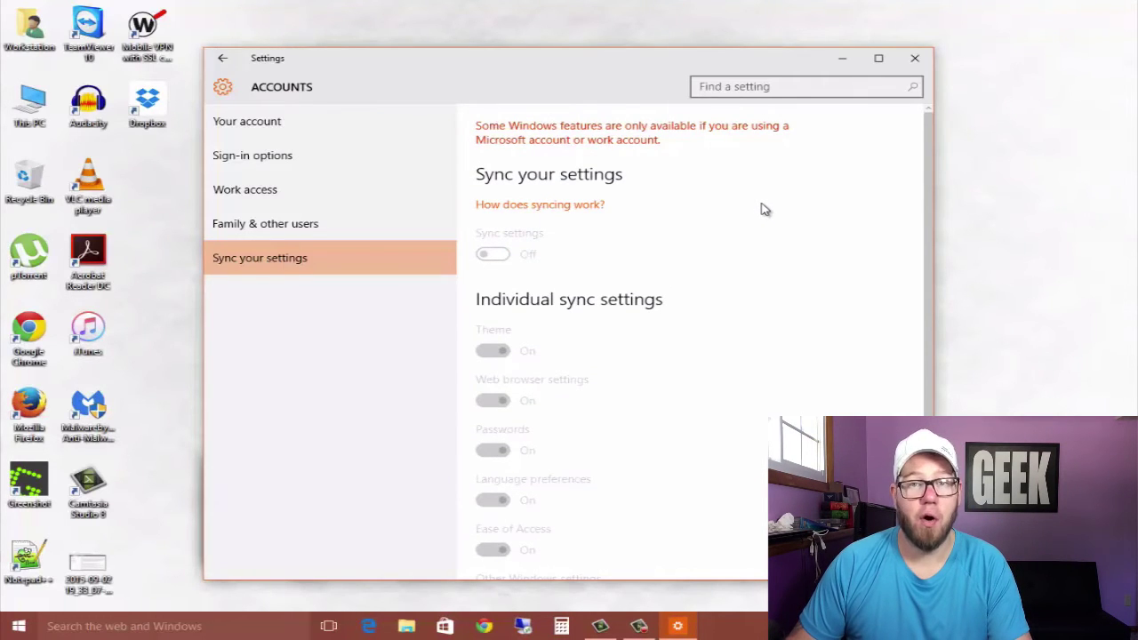
pyautogui.click(227, 61)
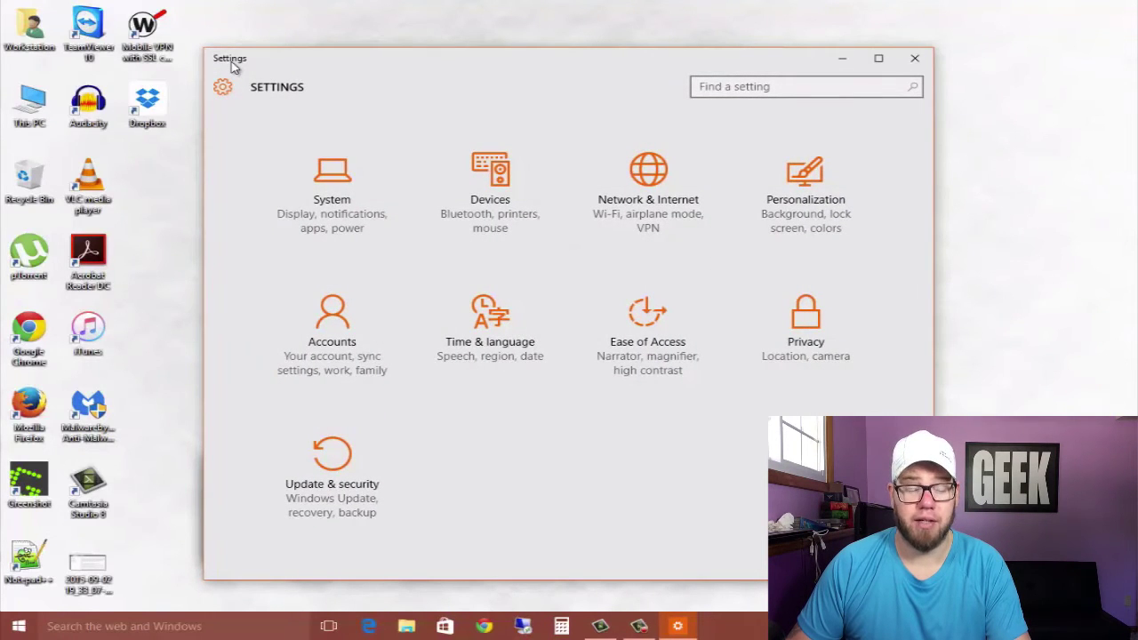
# - Open the Time & language settings and examine the Date & time page, including the time zone list and date formats, keeping Central Time (US & Canada)
pyautogui.click(474, 309)
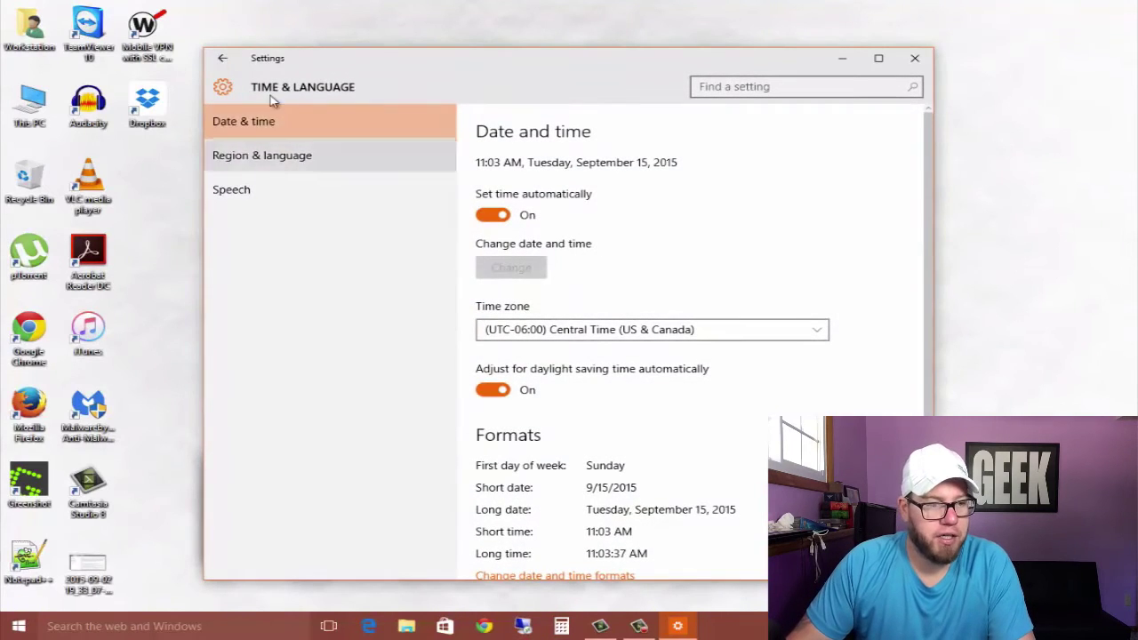
pyautogui.scroll(-3, 752, 246)
pyautogui.scroll(3, 752, 245)
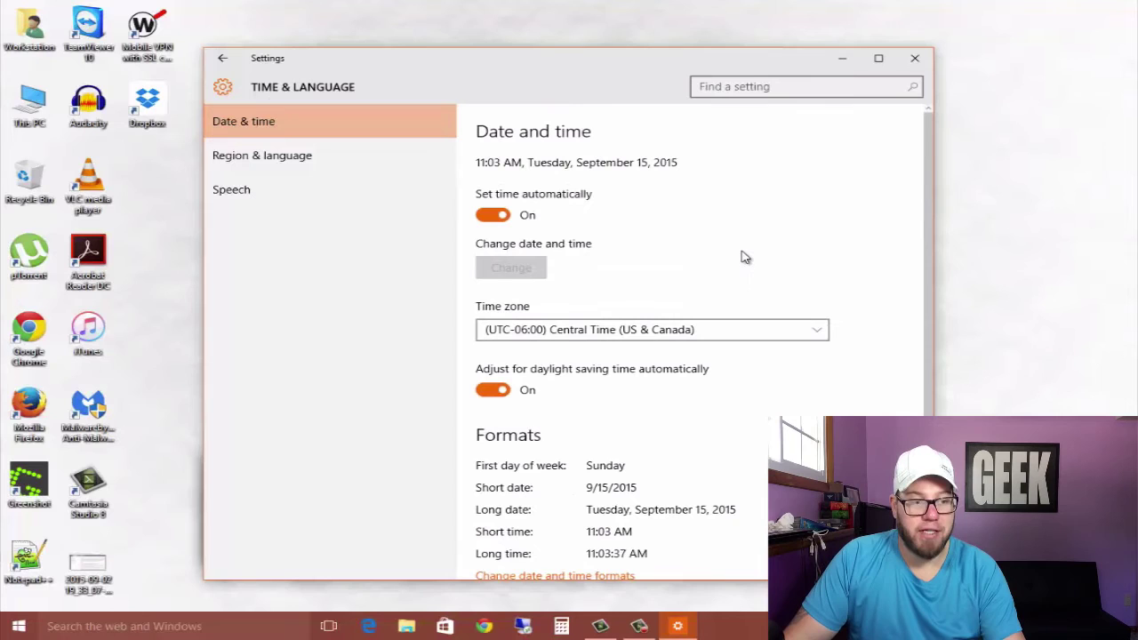
pyautogui.click(735, 330)
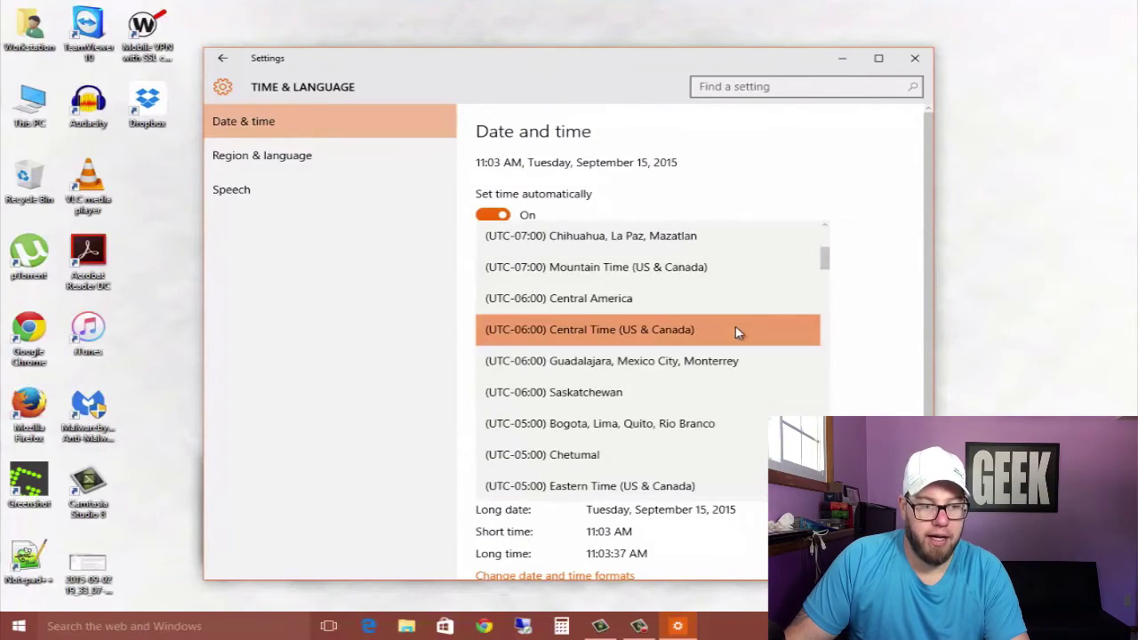
pyautogui.click(681, 327)
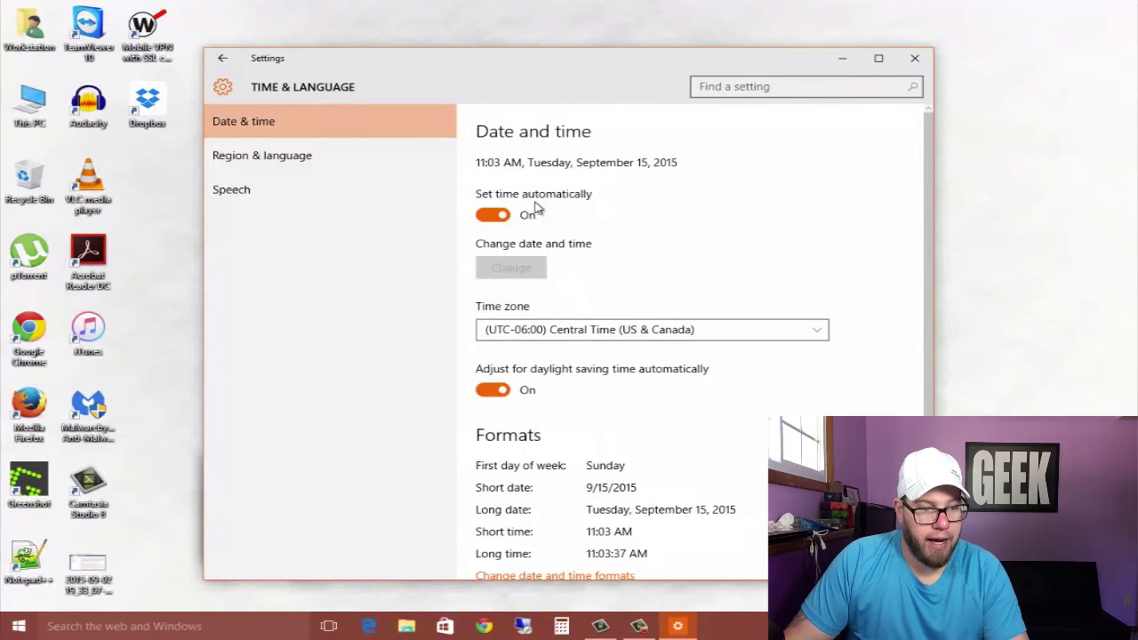
pyautogui.scroll(-3, 749, 281)
pyautogui.scroll(1, 743, 447)
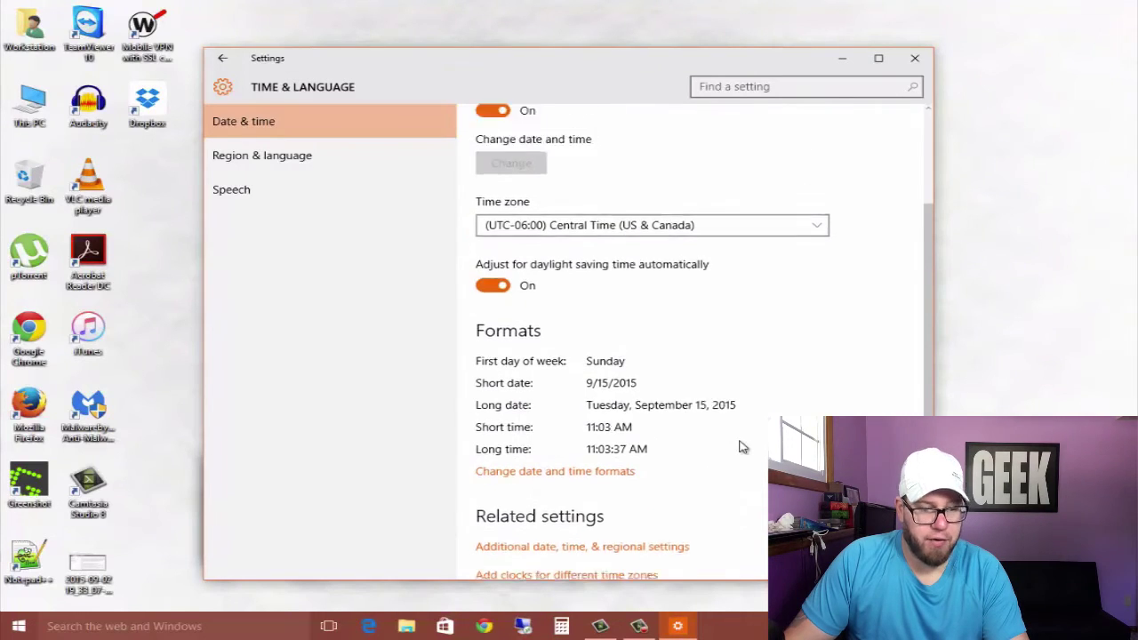
pyautogui.scroll(2, 743, 448)
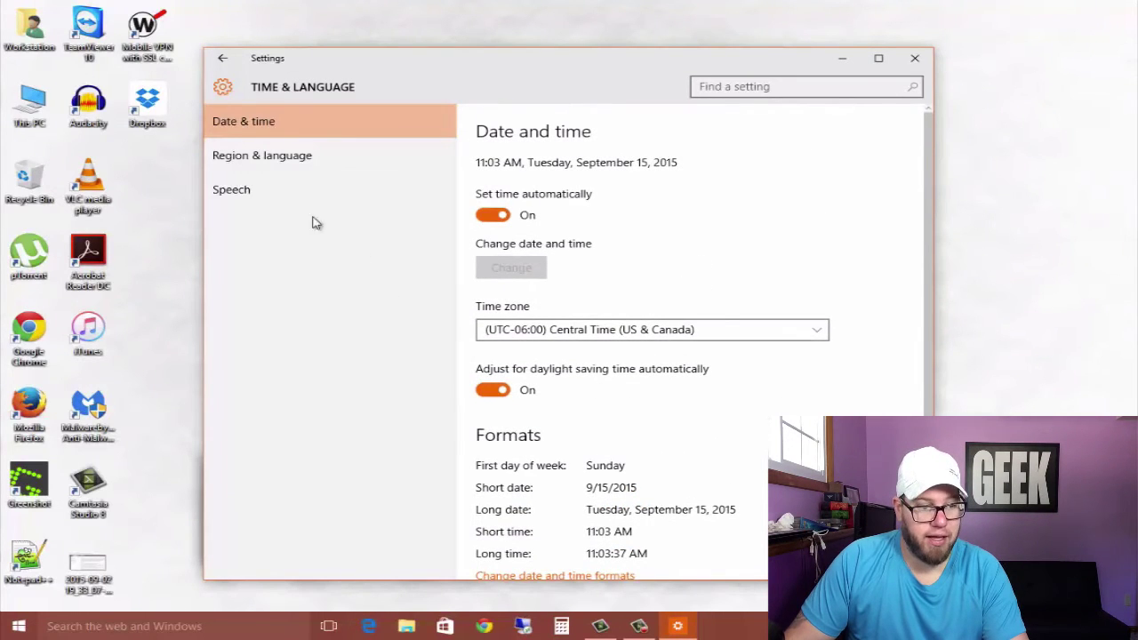
# - View the Region & language page, check the country list while keeping United States, and review the Speech page's language, voice and microphone options
pyautogui.click(266, 156)
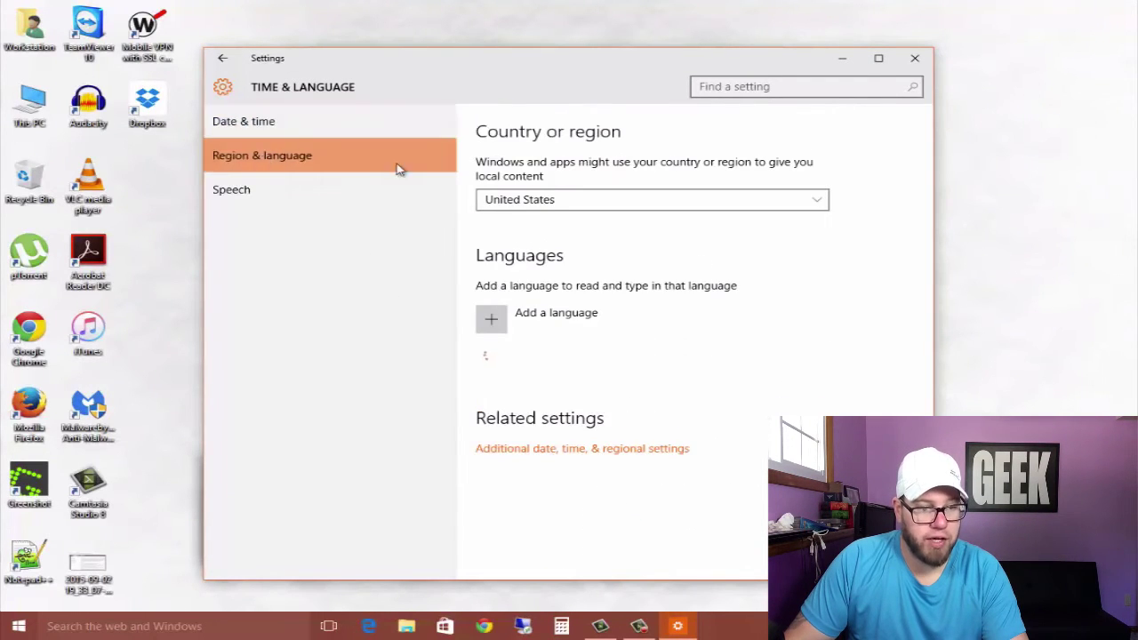
pyautogui.click(647, 206)
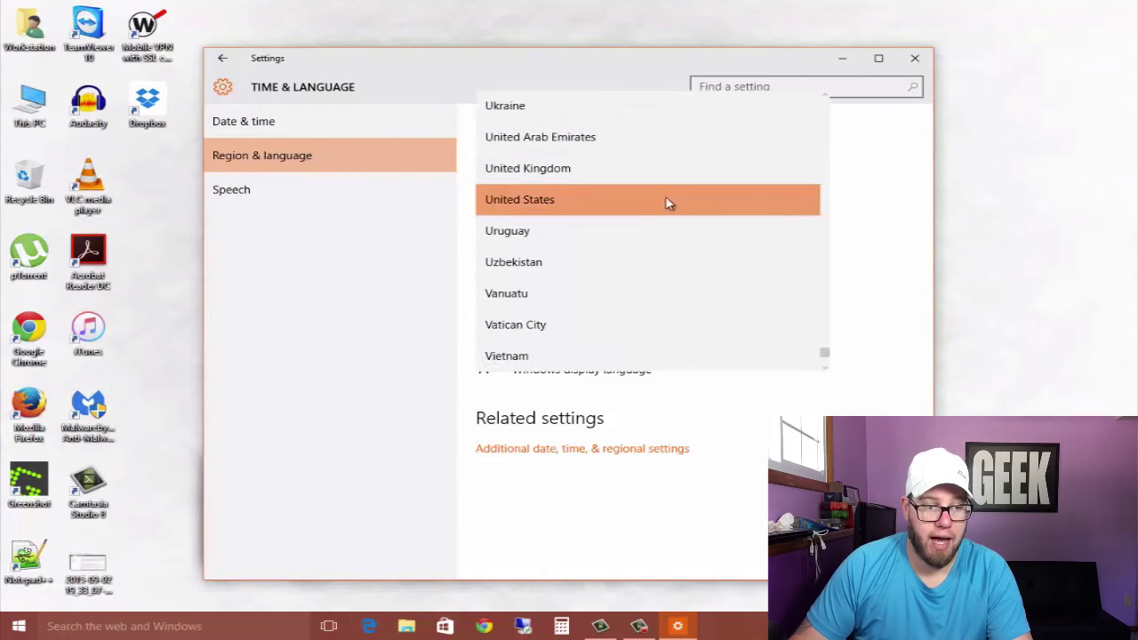
pyautogui.click(954, 229)
pyautogui.click(274, 190)
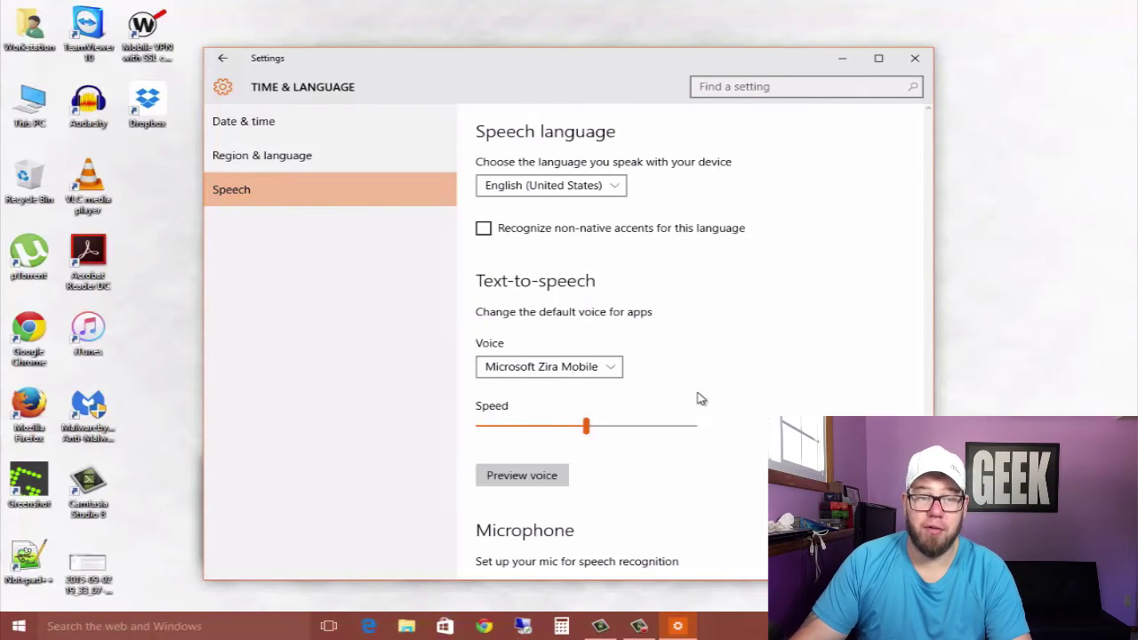
pyautogui.scroll(-2, 711, 338)
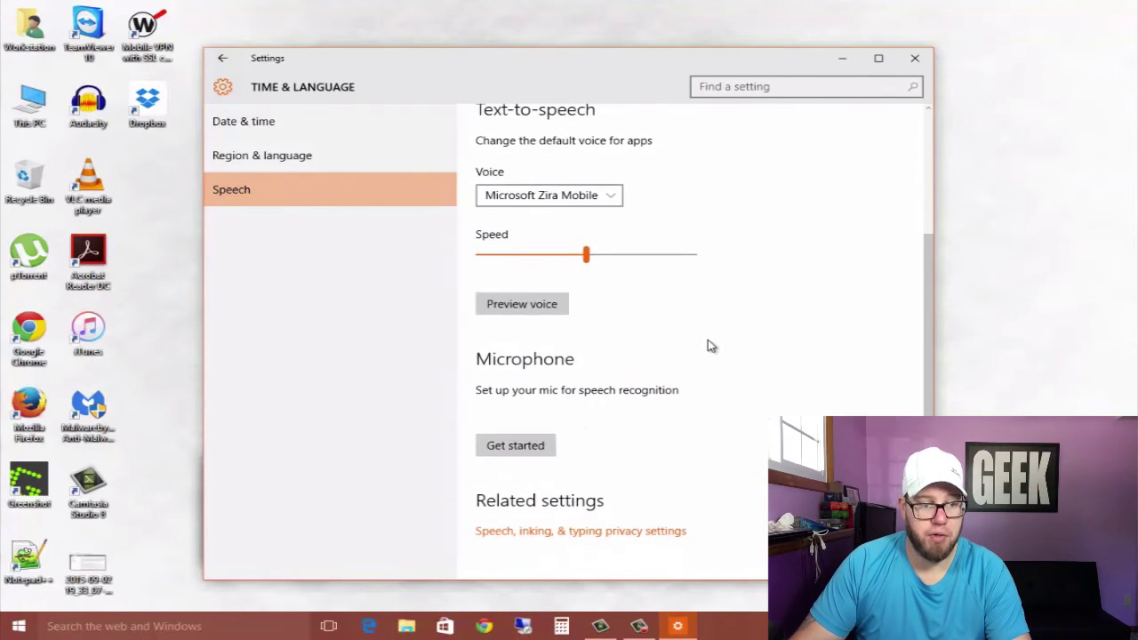
pyautogui.scroll(3, 710, 342)
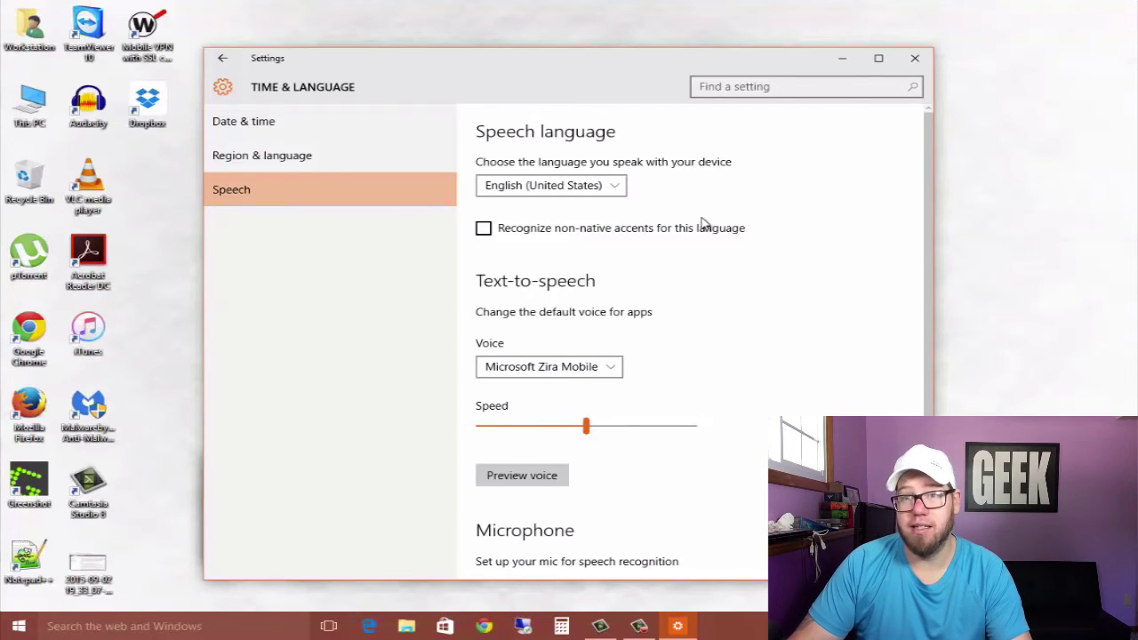
# - Leave Time & language, open the Ease of Access settings, and examine the Narrator page's voice and sound options
pyautogui.click(222, 59)
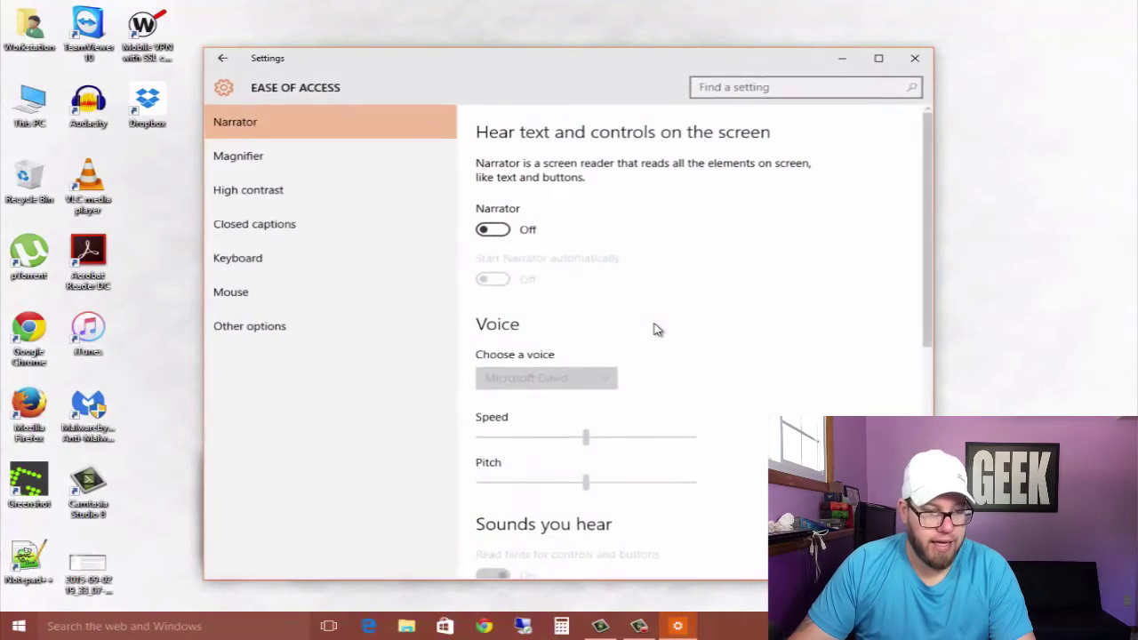
pyautogui.scroll(-2, 752, 245)
pyautogui.scroll(2, 752, 246)
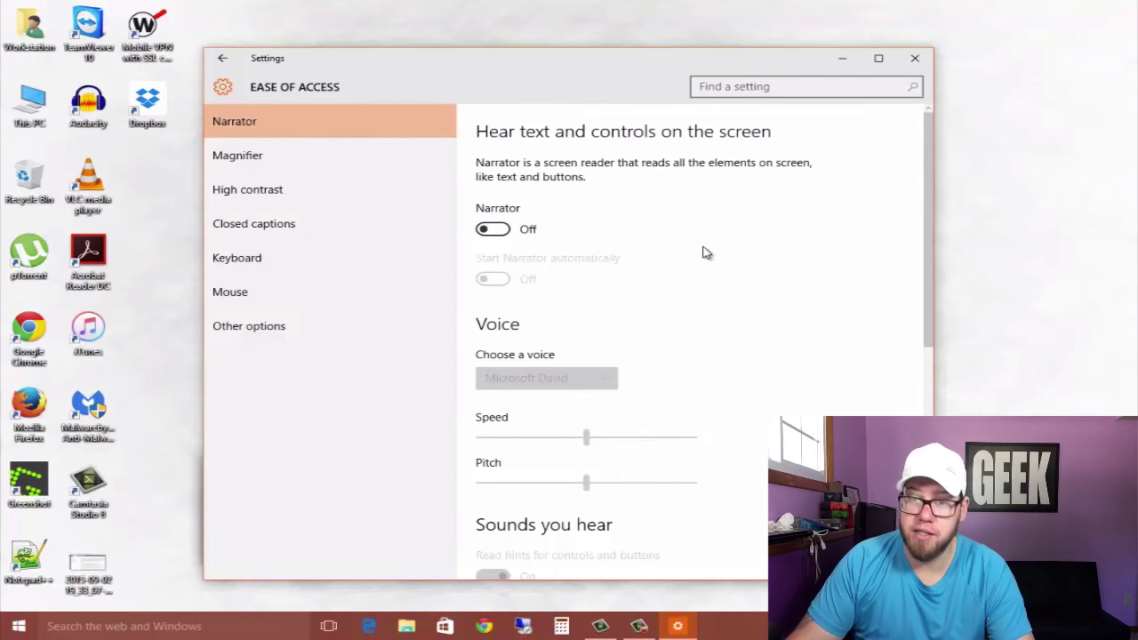
pyautogui.scroll(-3, 640, 240)
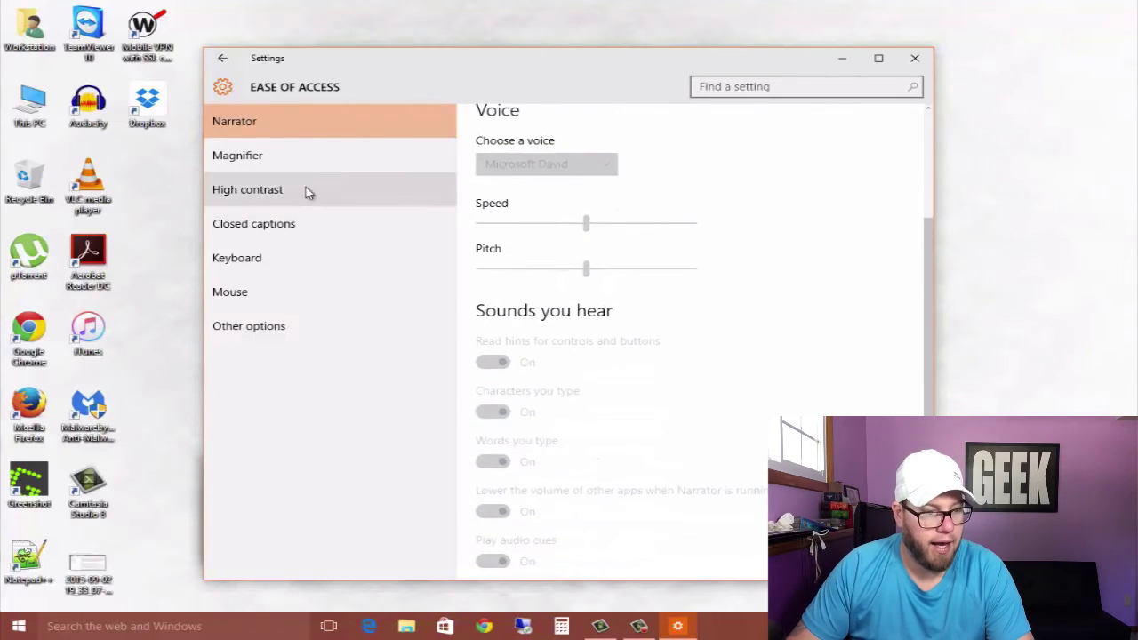
# - Turn on the screen Magnifier from its Ease of Access page and close the Magnifier again
pyautogui.click(305, 160)
pyautogui.click(493, 183)
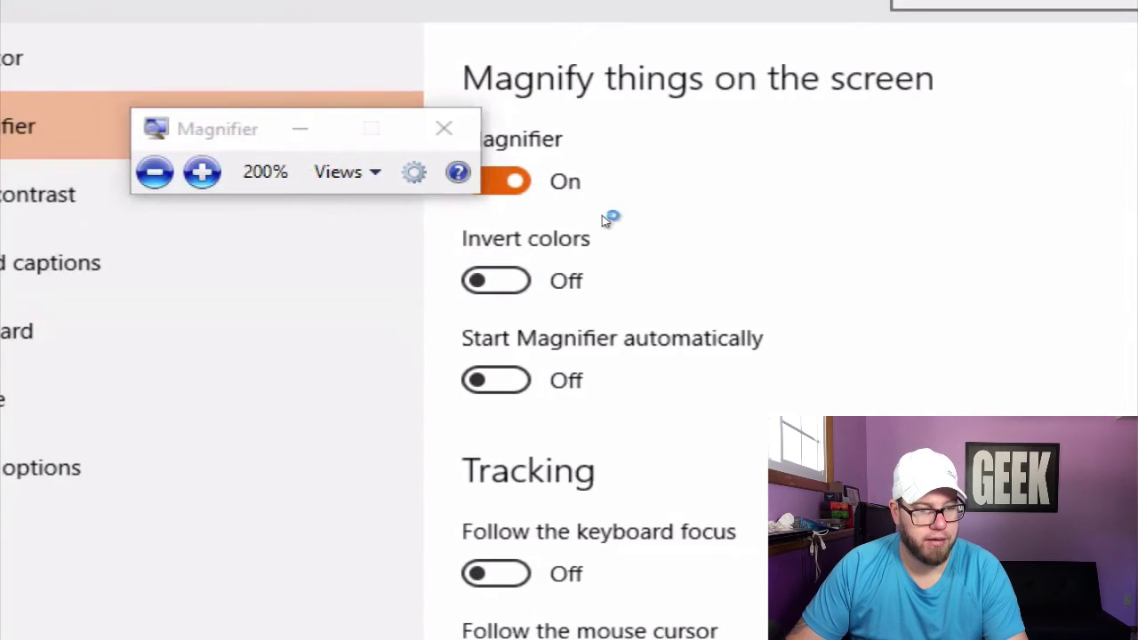
pyautogui.click(455, 134)
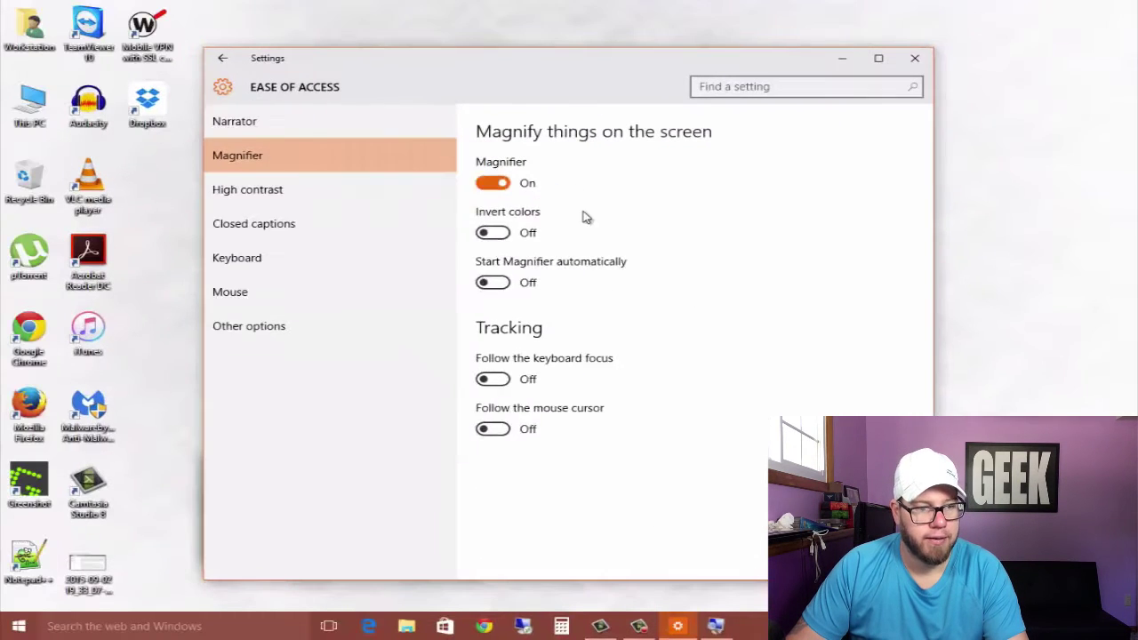
# - Preview the High Contrast #1 theme on the High contrast page, and set the theme choice back to None without applying it
pyautogui.click(322, 201)
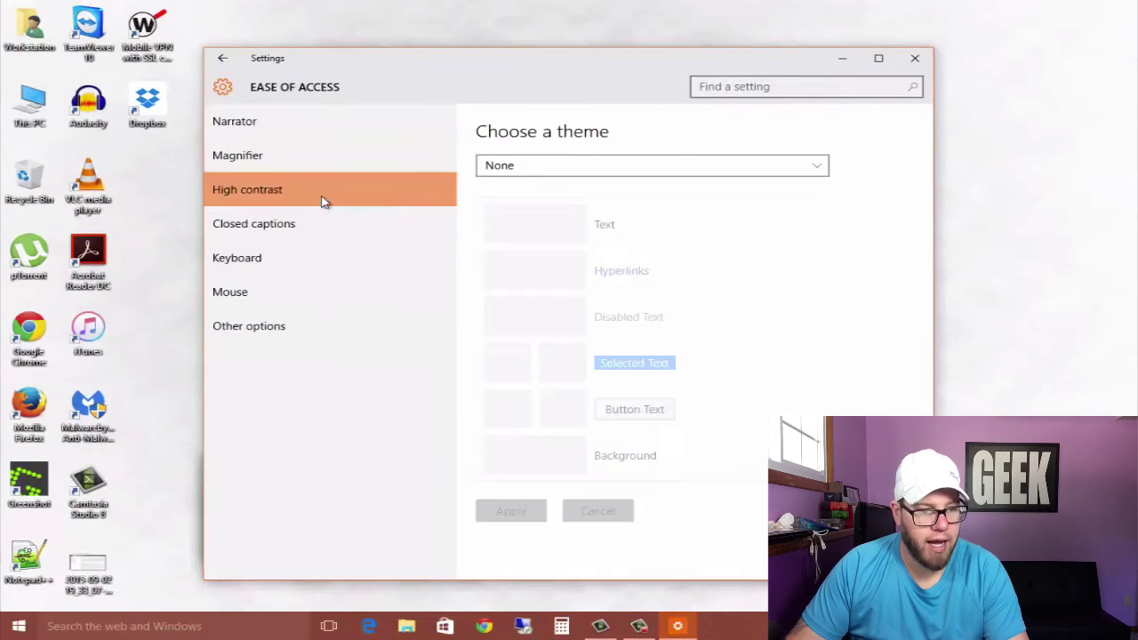
pyautogui.click(702, 167)
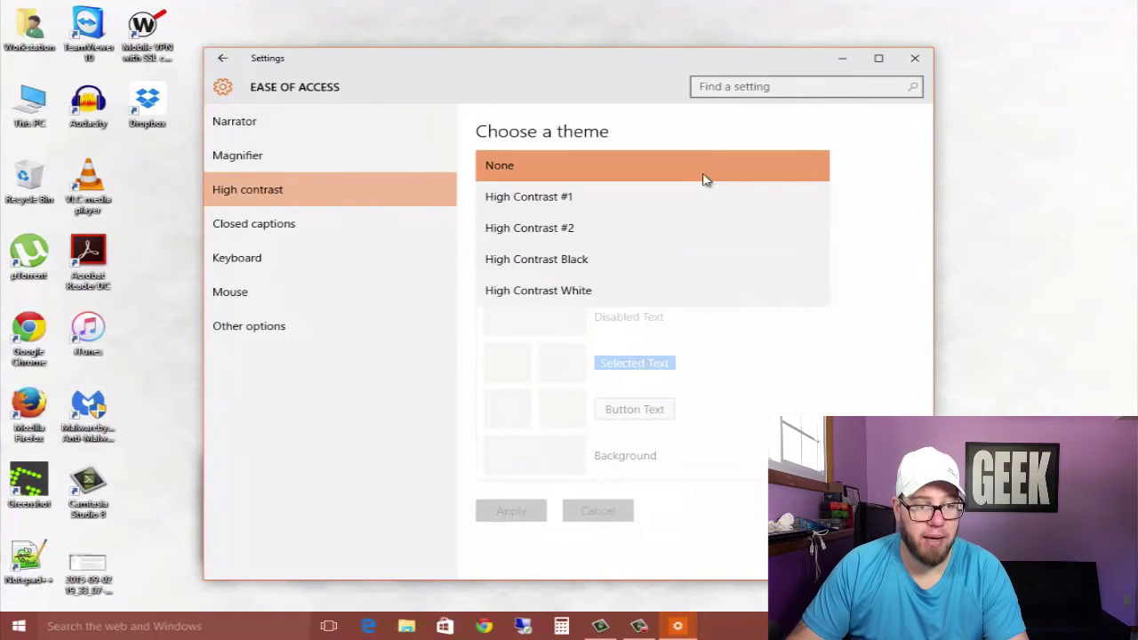
pyautogui.click(683, 195)
pyautogui.click(711, 171)
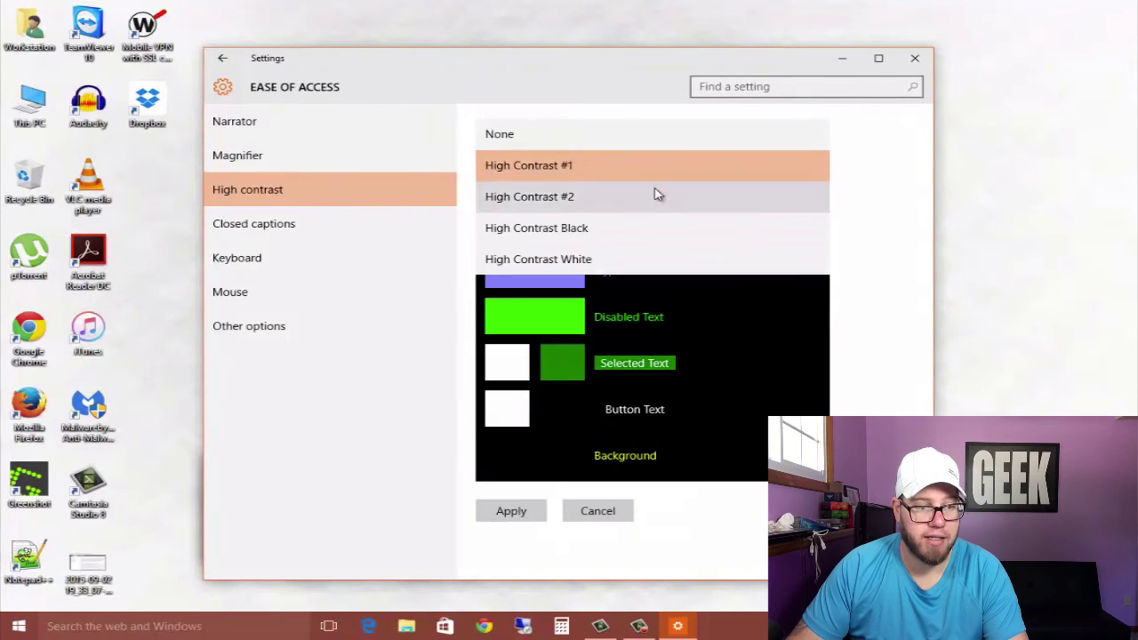
pyautogui.click(602, 143)
# - Examine the Closed captions page, from the caption preview and font options to the background and window options
pyautogui.click(261, 235)
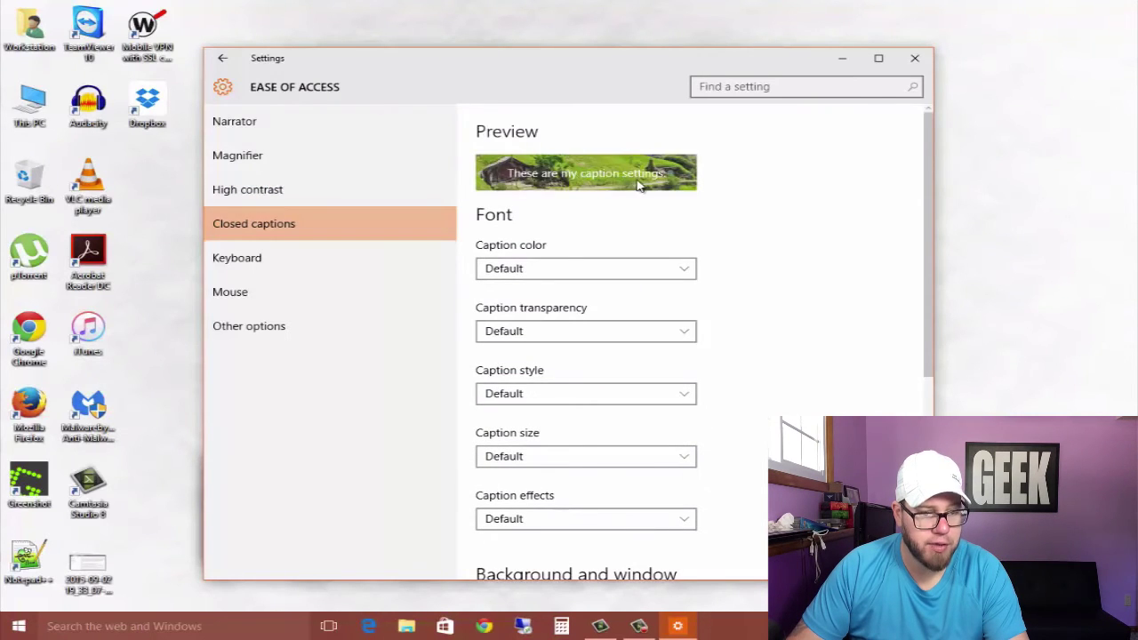
pyautogui.scroll(-2, 716, 213)
pyautogui.scroll(-3, 721, 224)
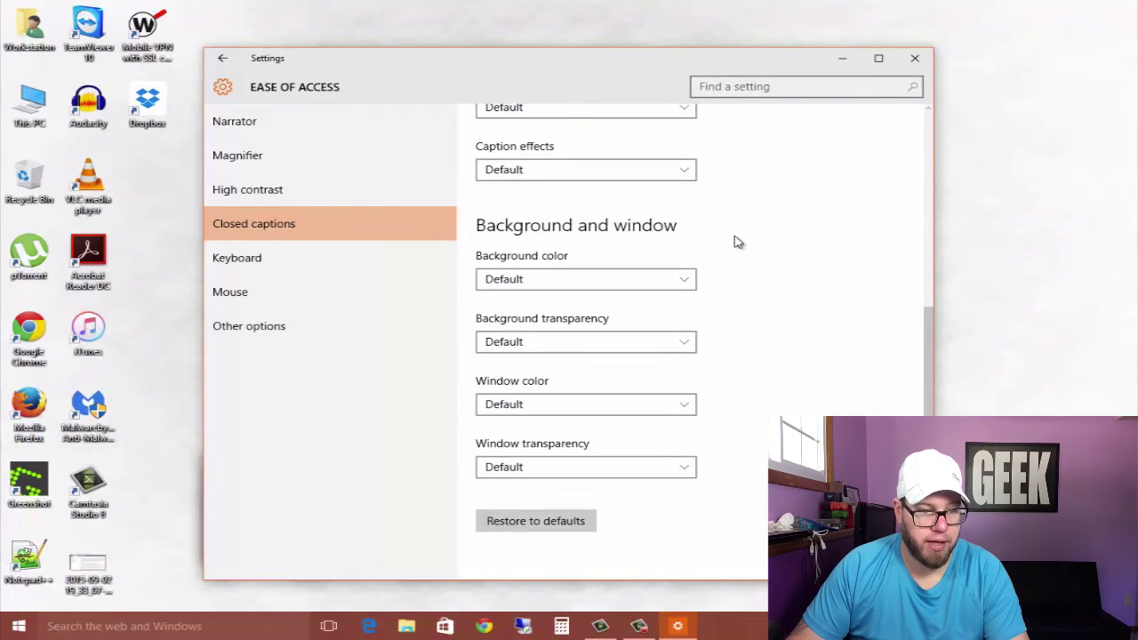
pyautogui.scroll(5, 721, 264)
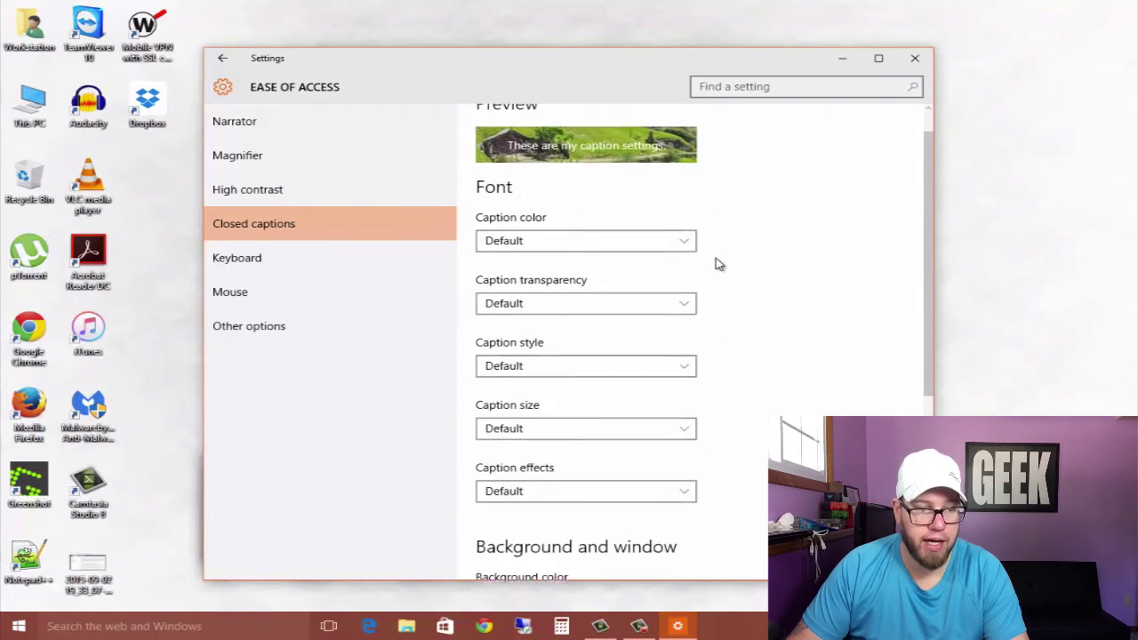
# - Turn on the On-Screen Keyboard and close it again, and look through the remaining Ease of Access keyboard options
pyautogui.click(288, 269)
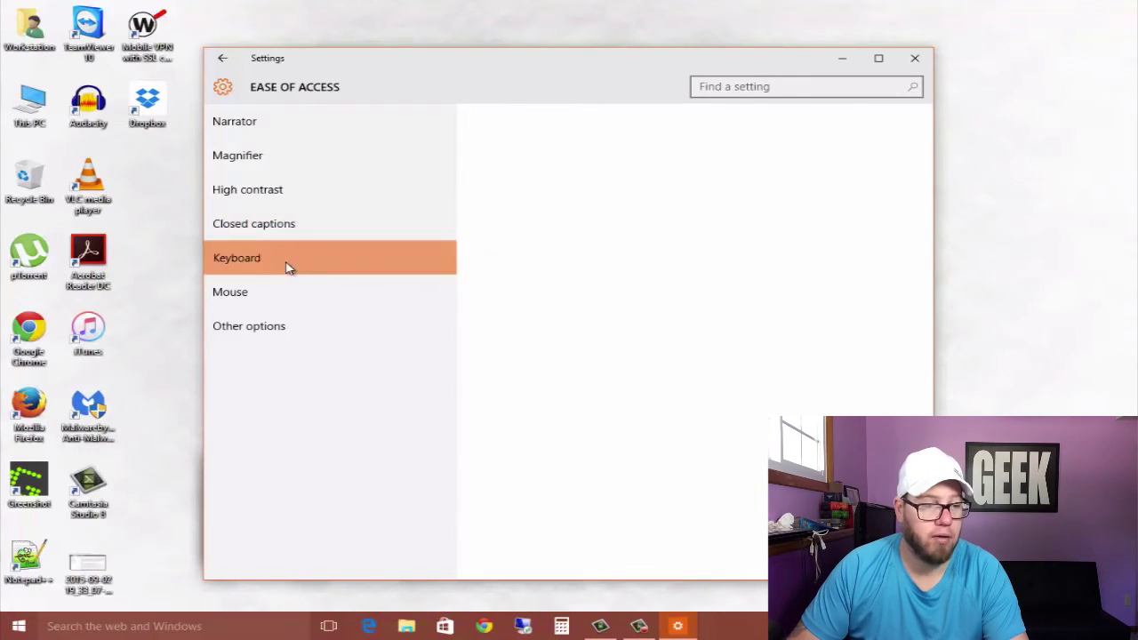
pyautogui.click(493, 182)
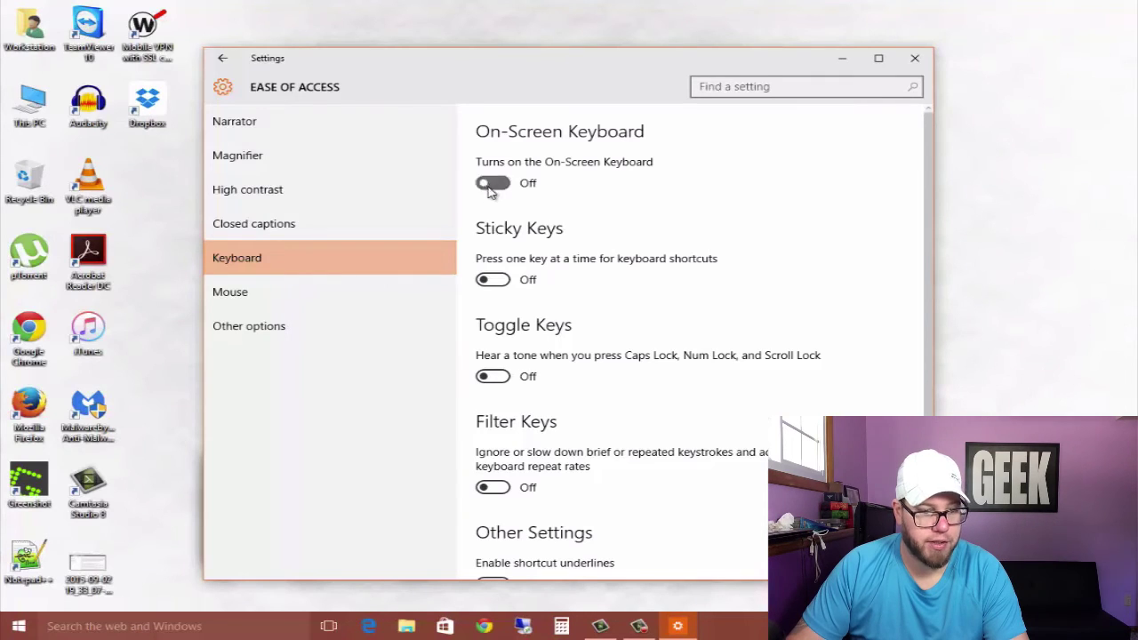
pyautogui.click(973, 83)
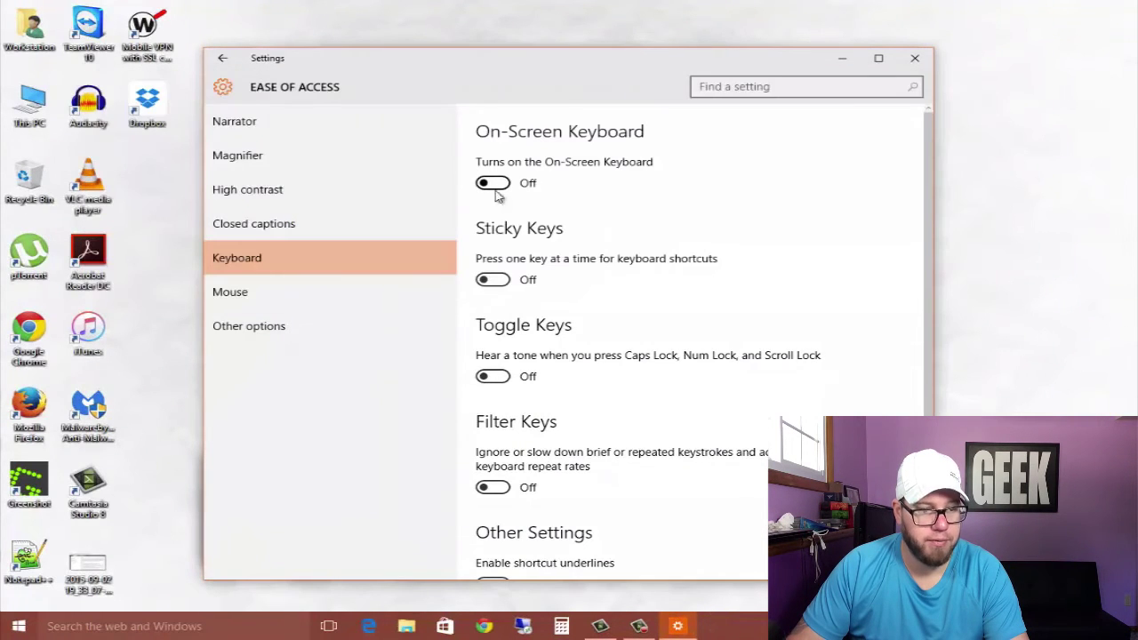
pyautogui.scroll(-4, 707, 293)
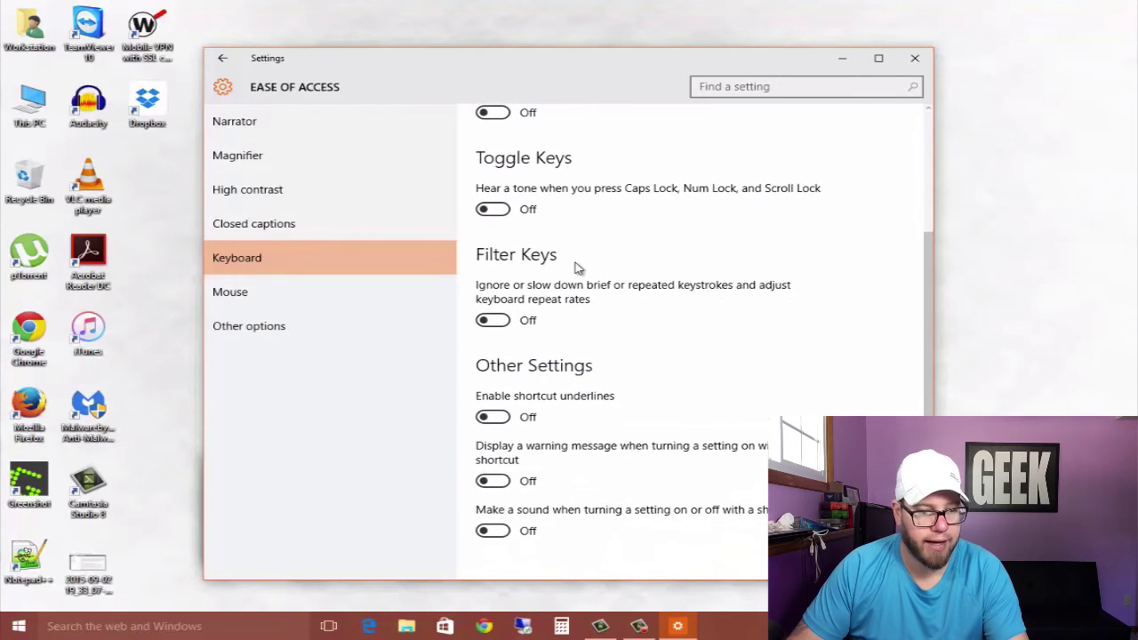
# - View the Mouse and Other options pages of Ease of Access, and switch to the Privacy settings
pyautogui.click(292, 290)
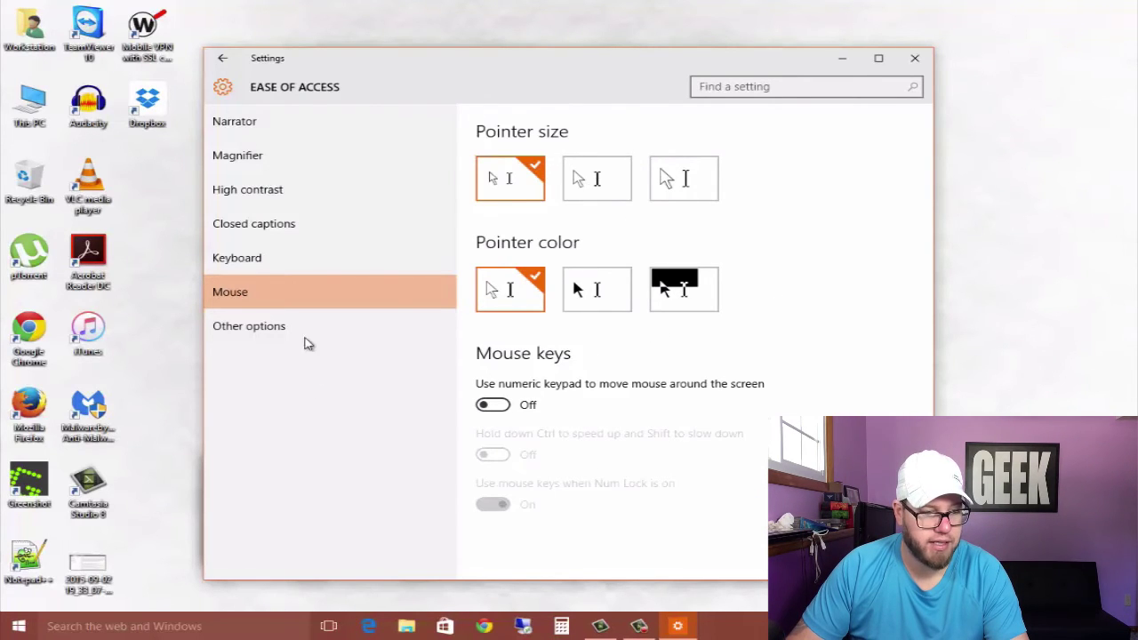
pyautogui.click(303, 327)
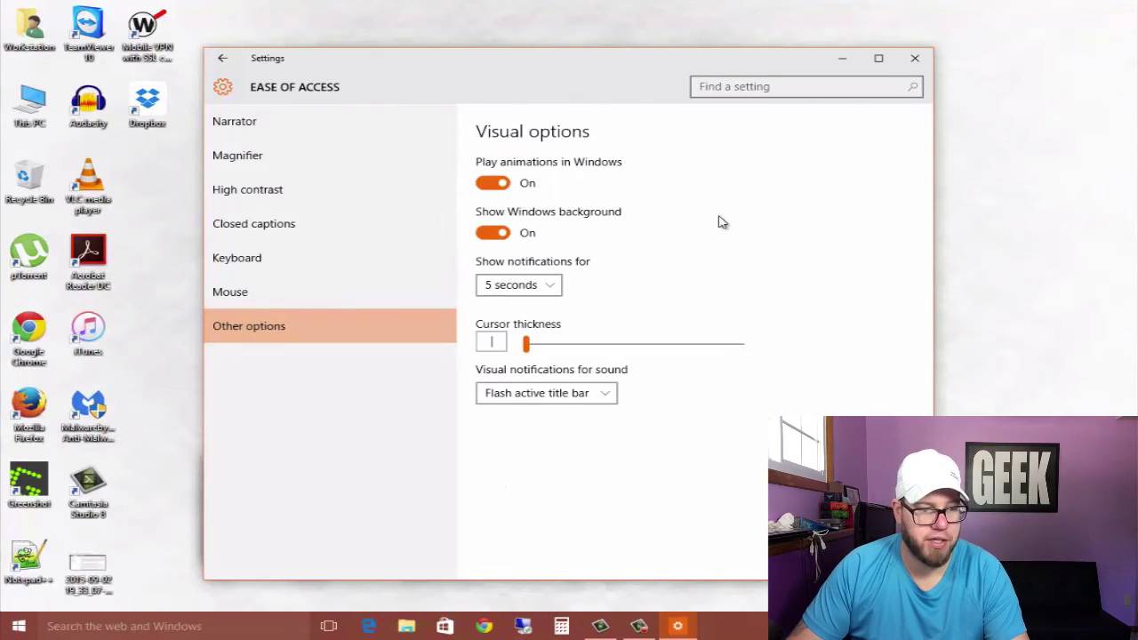
pyautogui.click(223, 58)
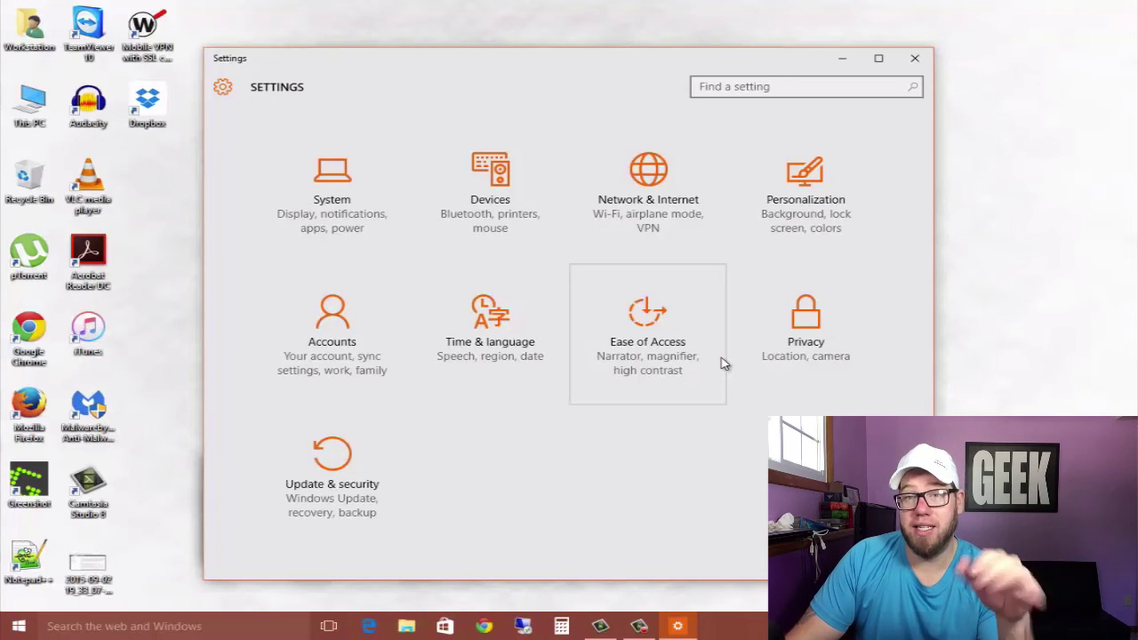
pyautogui.click(798, 336)
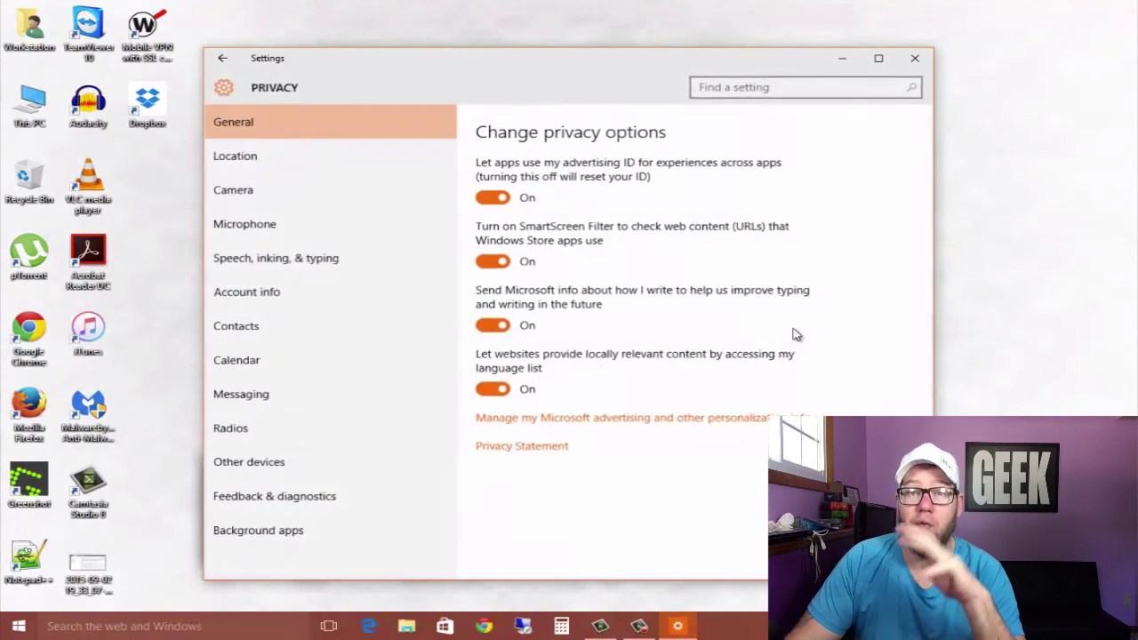